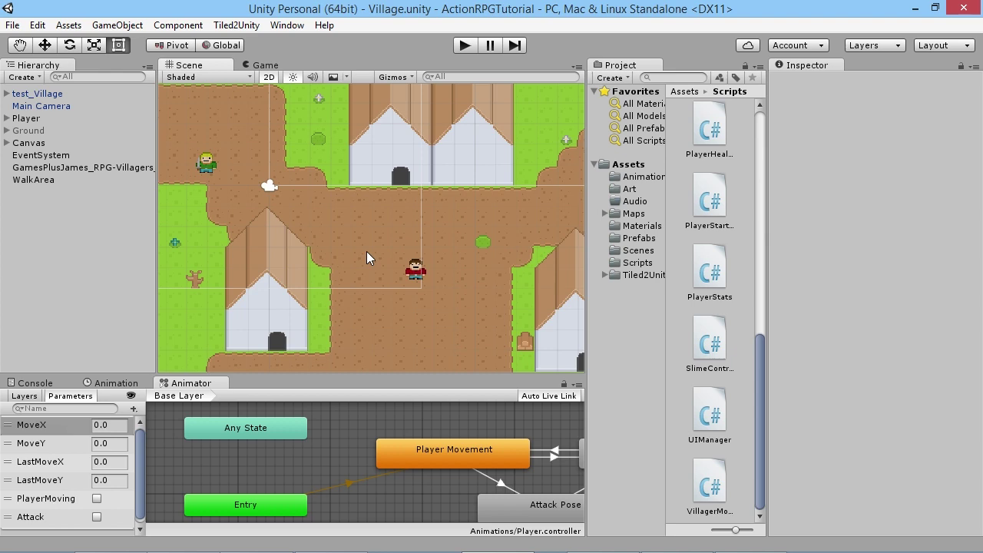
Select the Canvas in the Hierarchy as the parent for the dialogue UI.
left_click(32, 144)
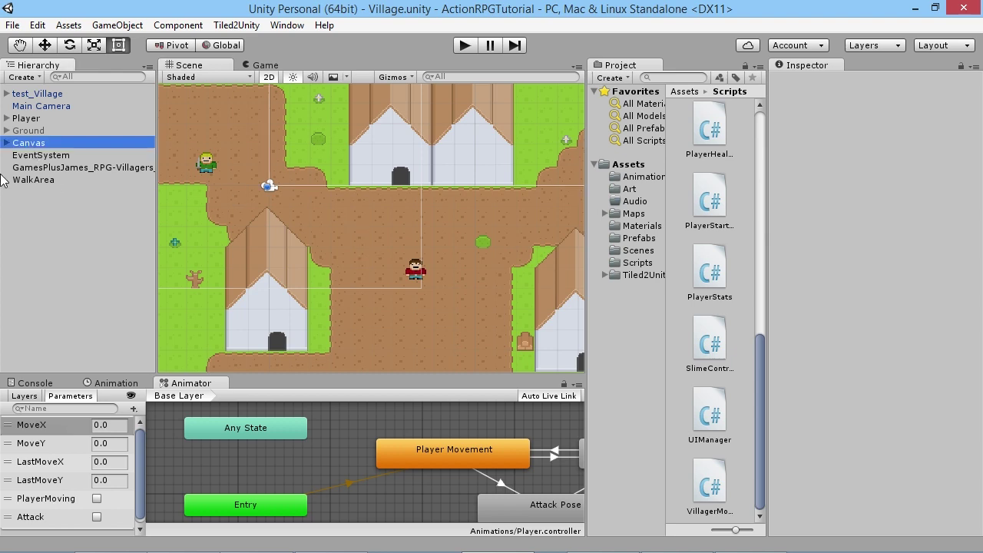
Frame the Canvas in the scene view and expand it to show its children.
scroll(401, 120, "down", 10)
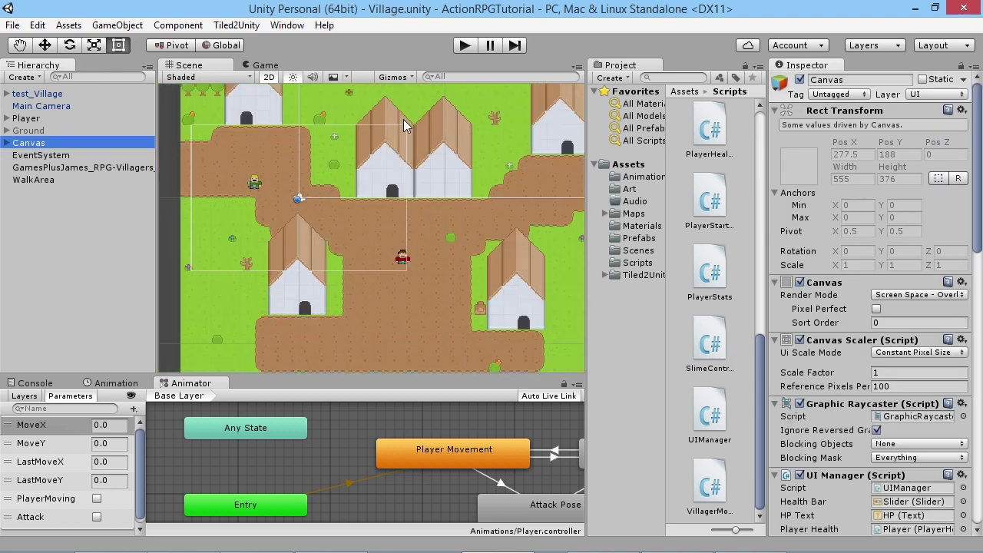
key("f")
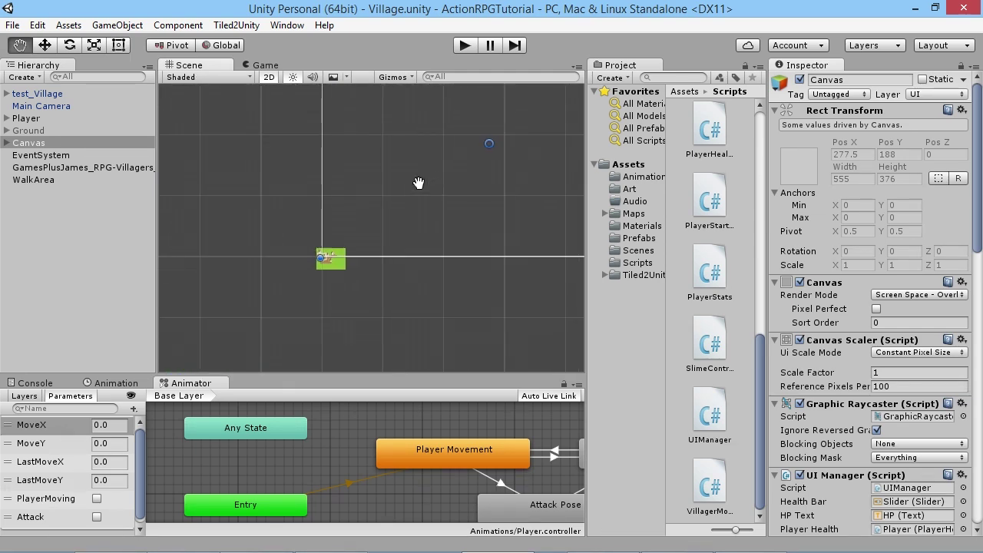
left_click(7, 155)
left_click(7, 143)
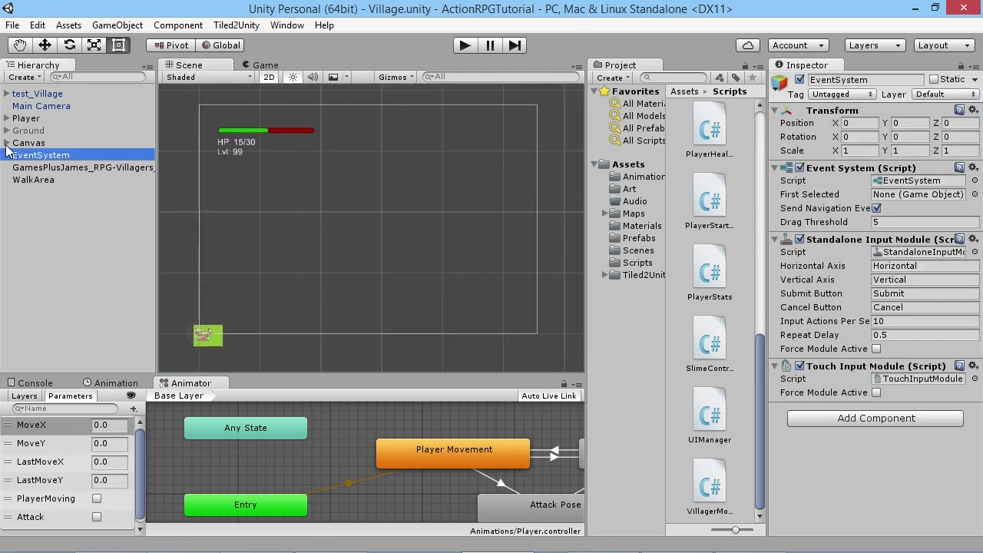
left_click(31, 143)
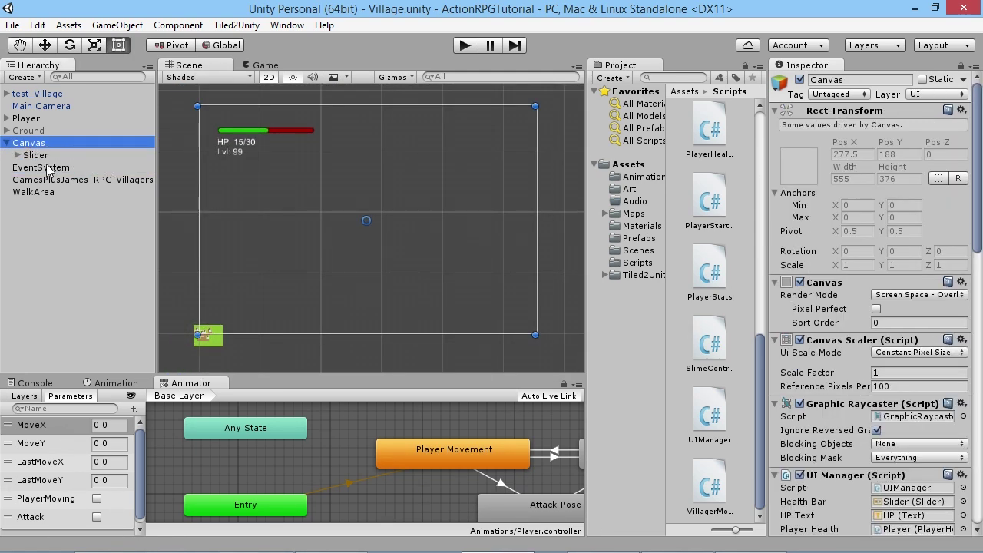
Create an empty child object under Canvas named 'Dialogue Manager'.
right_click(34, 145)
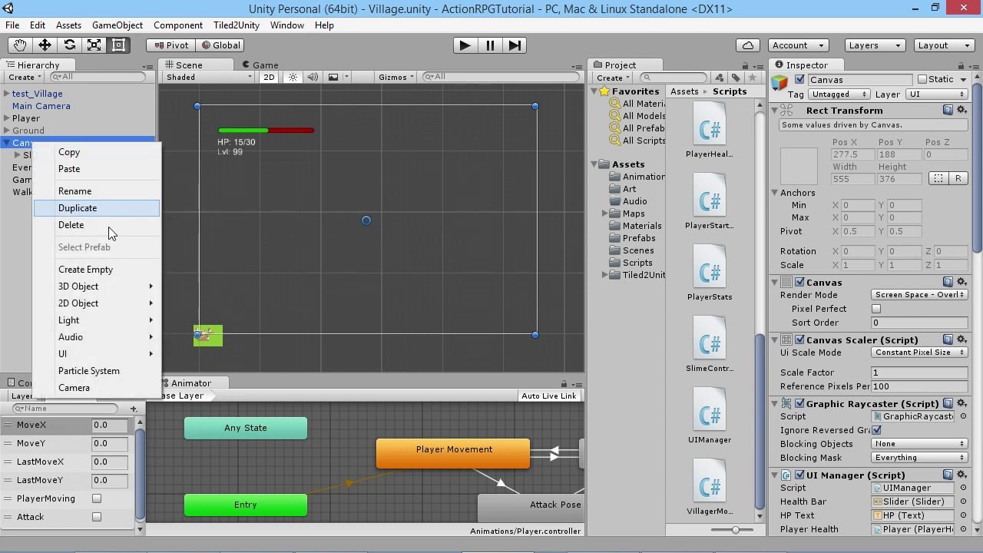
left_click(86, 268)
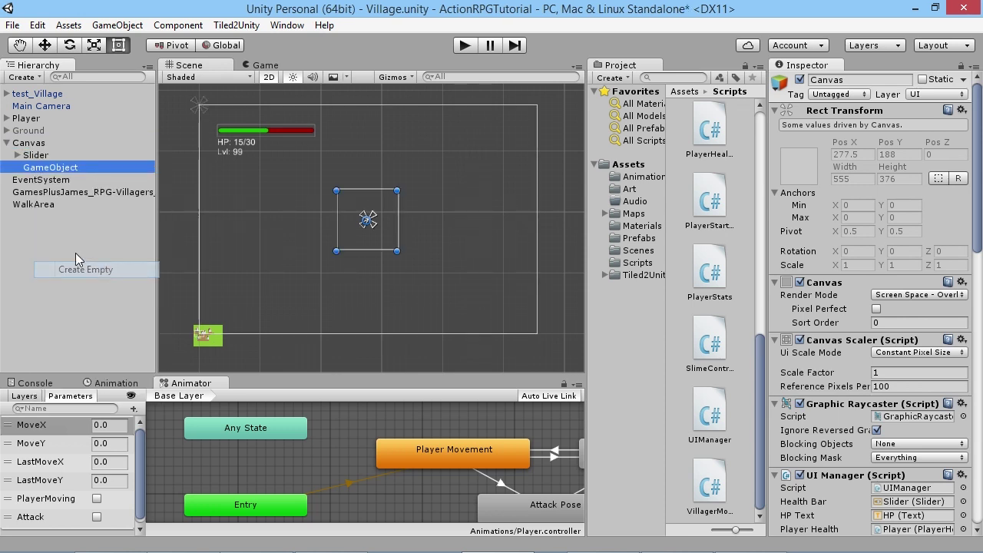
left_click(60, 169)
type("#d")
key("BackSpace")
key("BackSpace")
type("Dialoge")
key("BackSpace")
type("ue Manager")
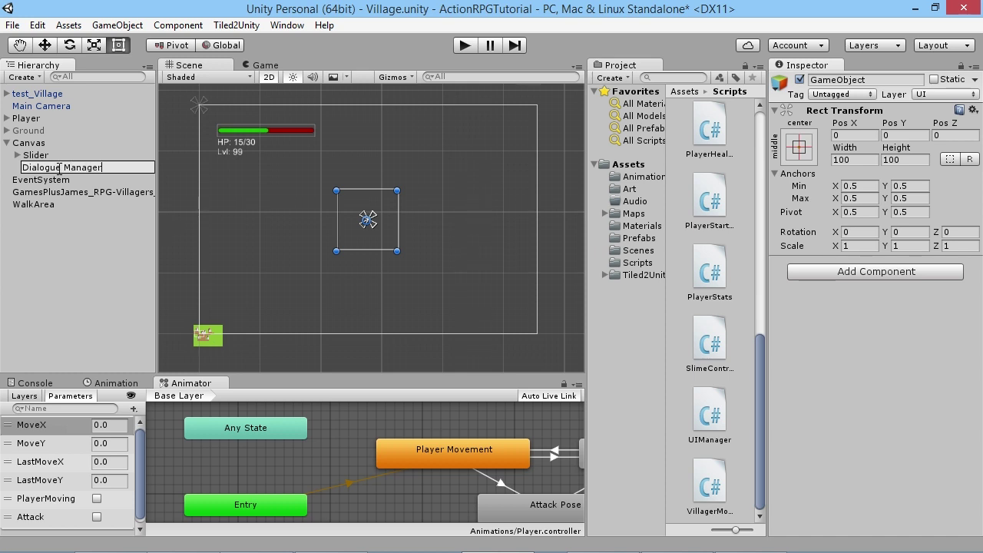
key("Return")
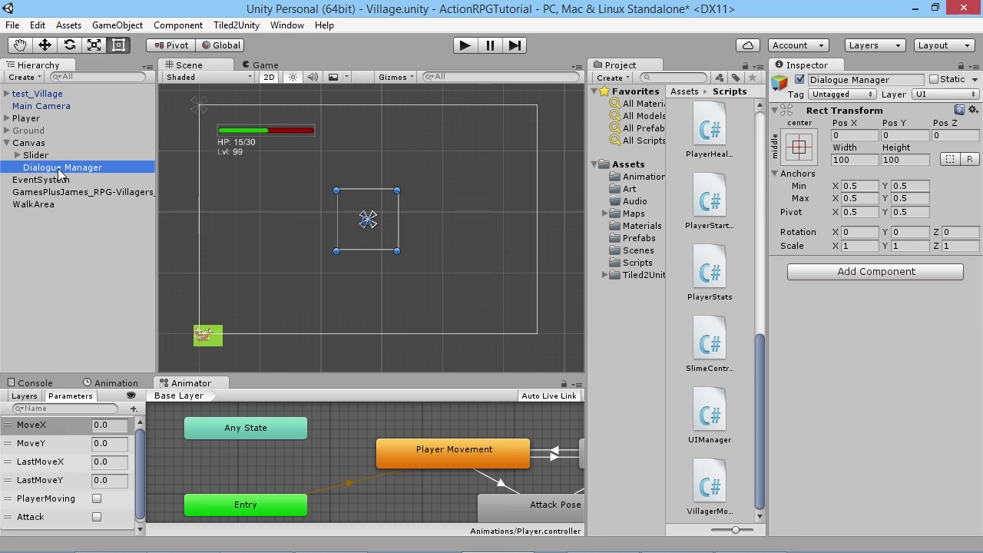
Add a UI Image child to Dialogue Manager and set its colour to black.
right_click(59, 171)
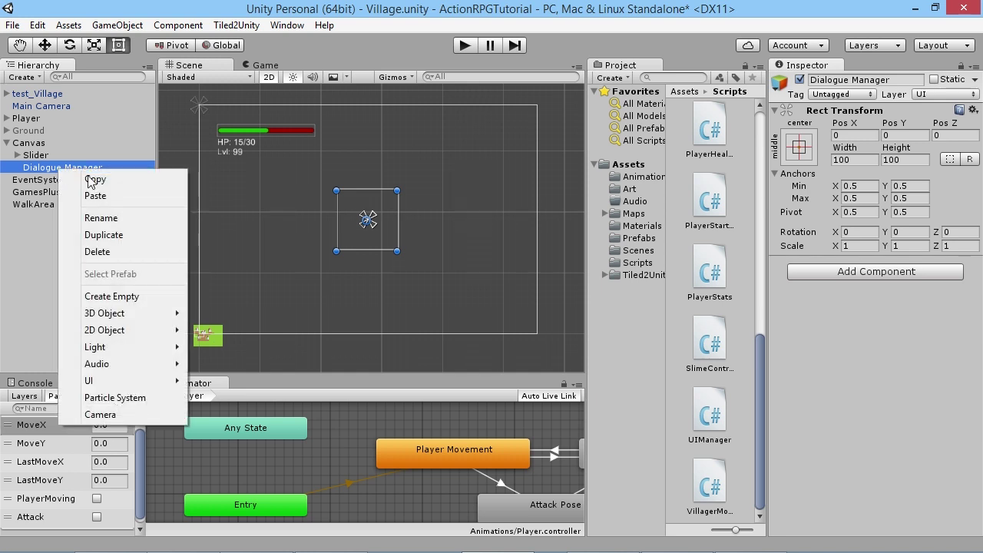
mouse_move(135, 384)
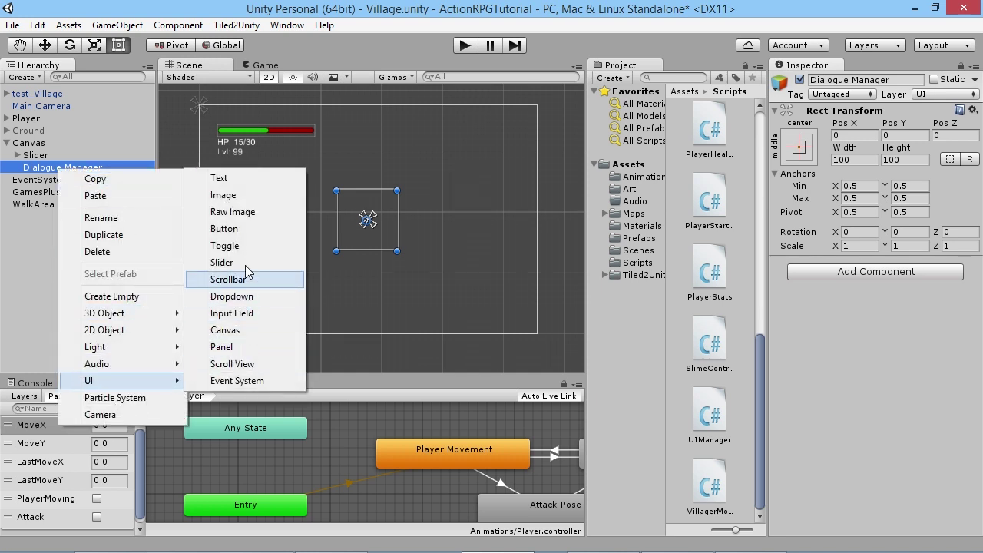
left_click(253, 197)
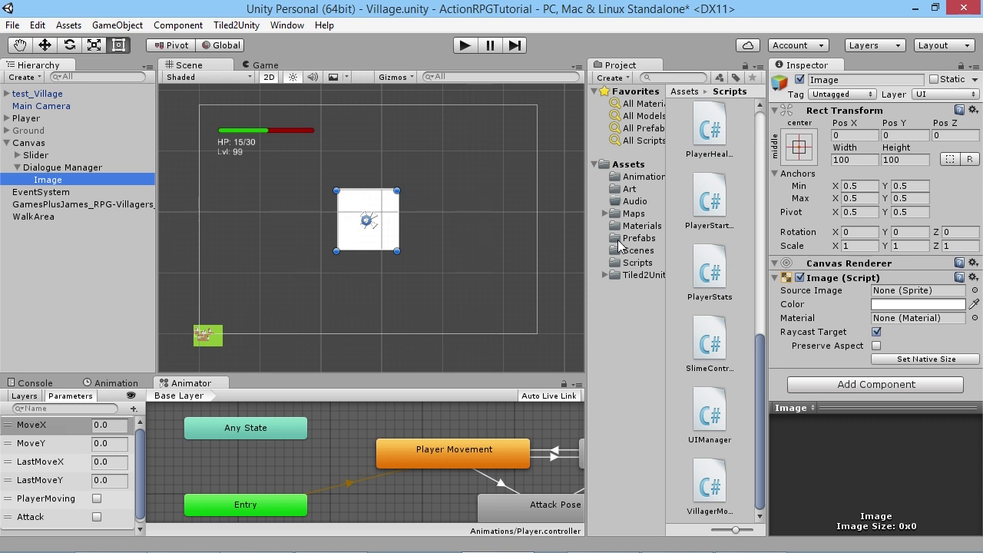
left_click(893, 311)
left_click_drag(783, 206, 766, 294)
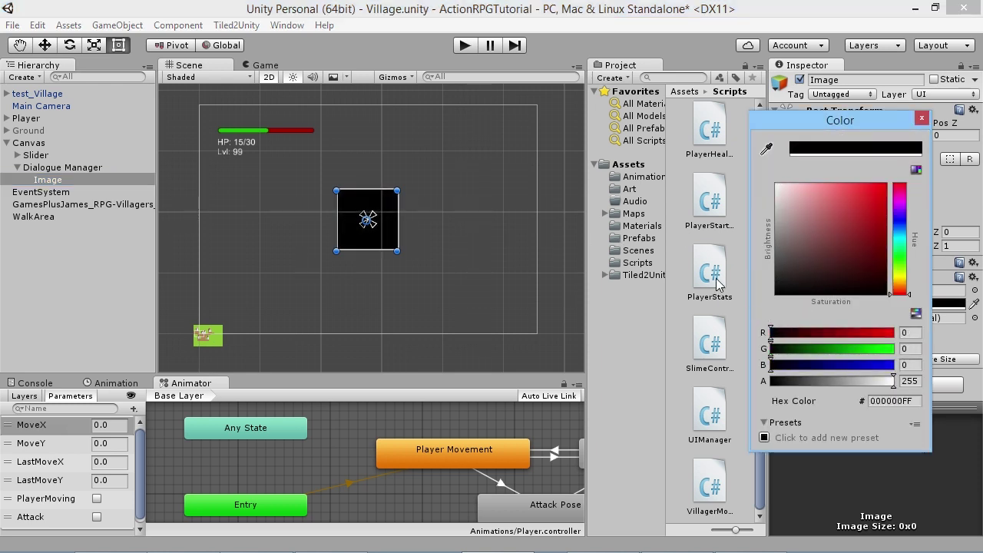
left_click(374, 245)
Move and stretch the black image into a 525×100 bottom bar at Pos Y -123.
left_click_drag(386, 245, 530, 296)
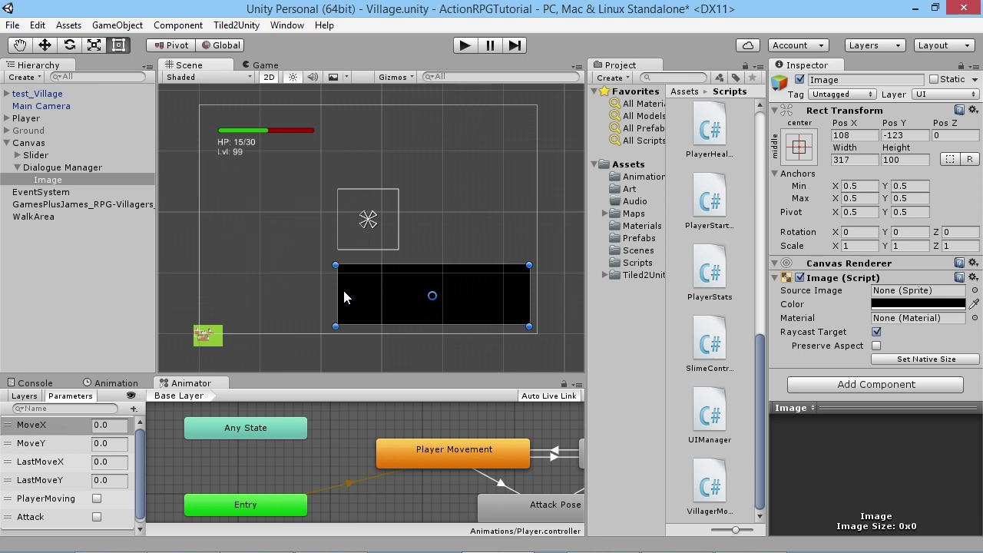
left_click_drag(337, 291, 210, 291)
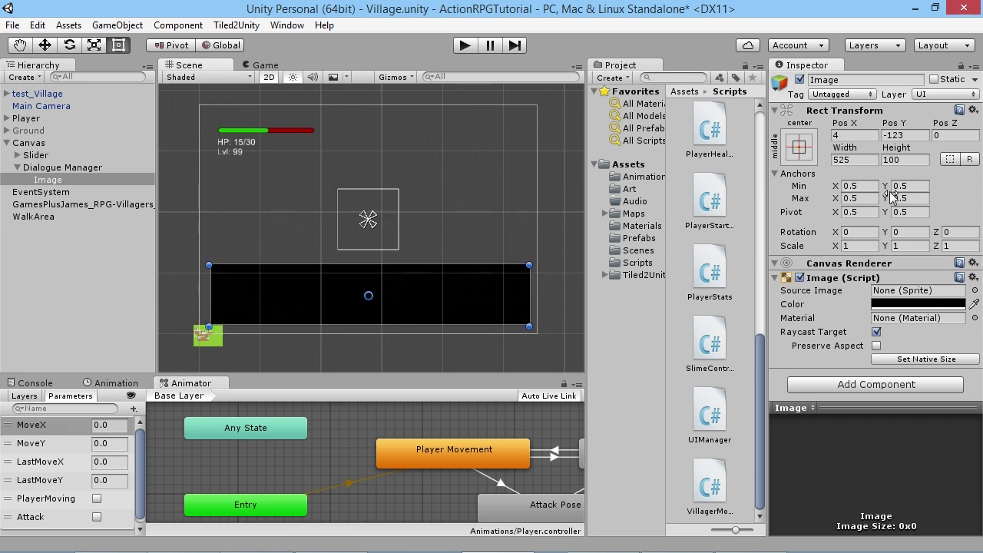
left_click(55, 181)
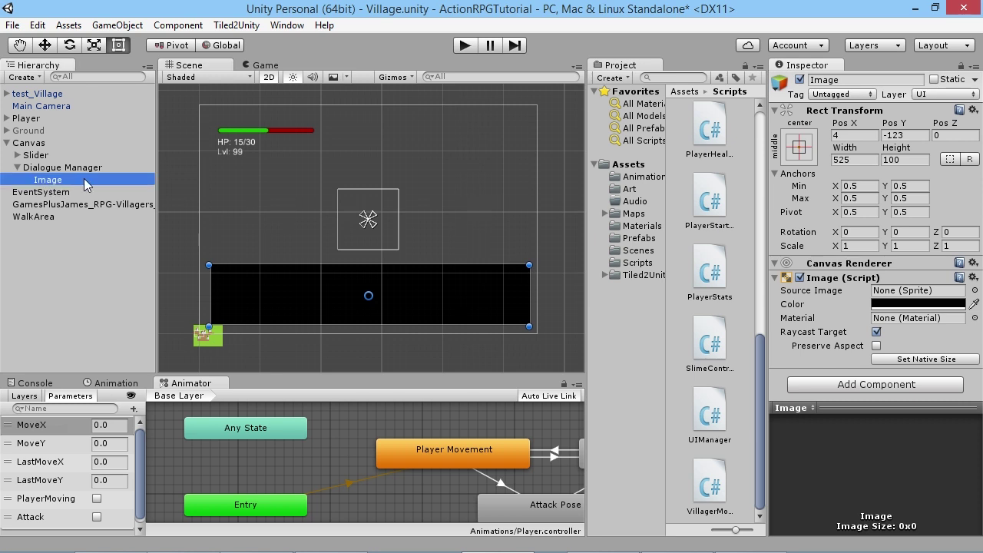
Rename the Image object to 'Dialogue Box'.
left_click(52, 182)
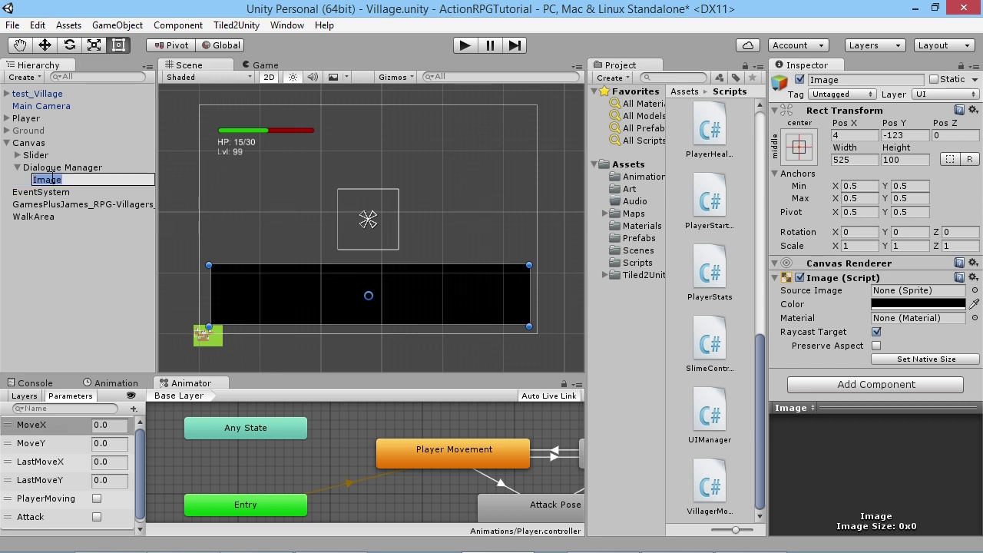
type("Dialogue Box")
key("Return")
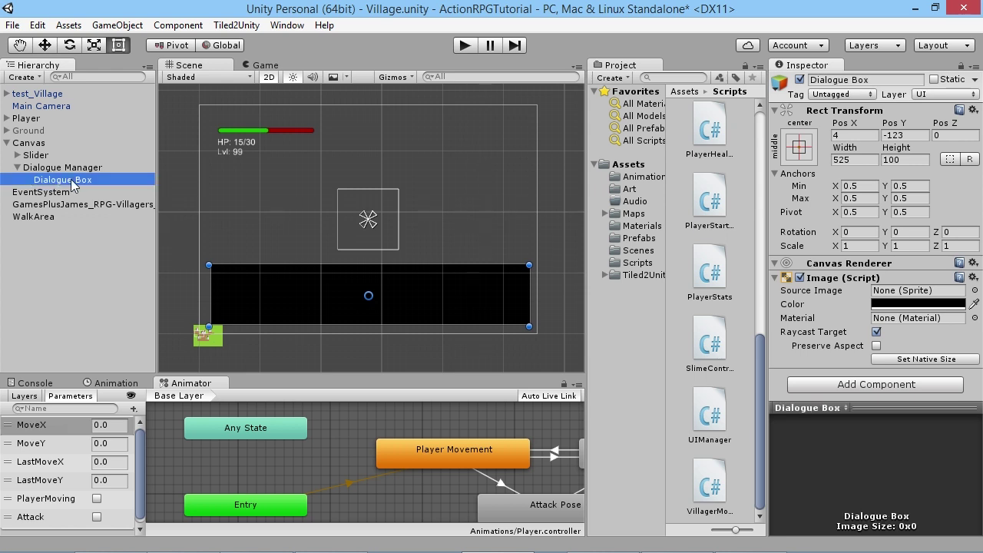
Add a UI Text child to Dialogue Box and set its colour to white.
right_click(72, 184)
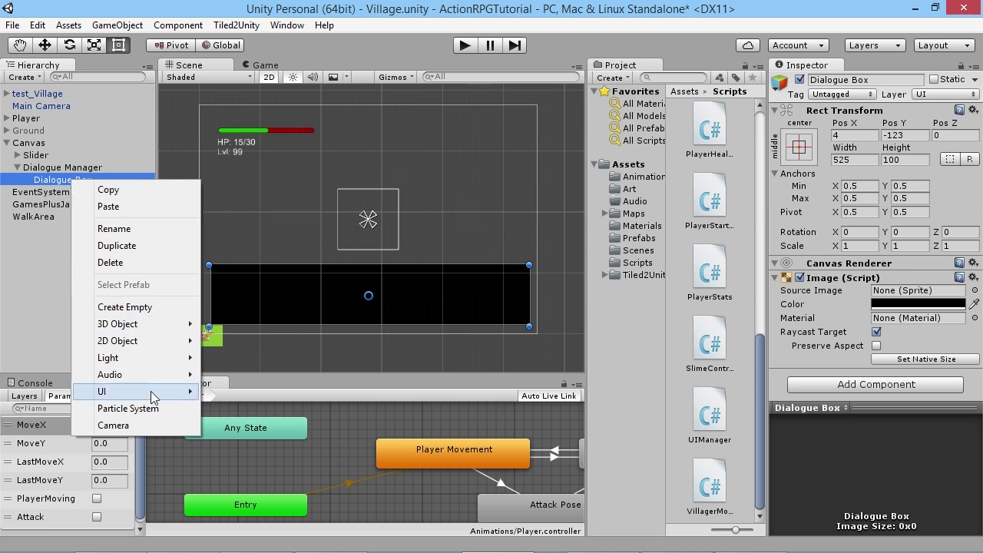
mouse_move(150, 393)
left_click(265, 189)
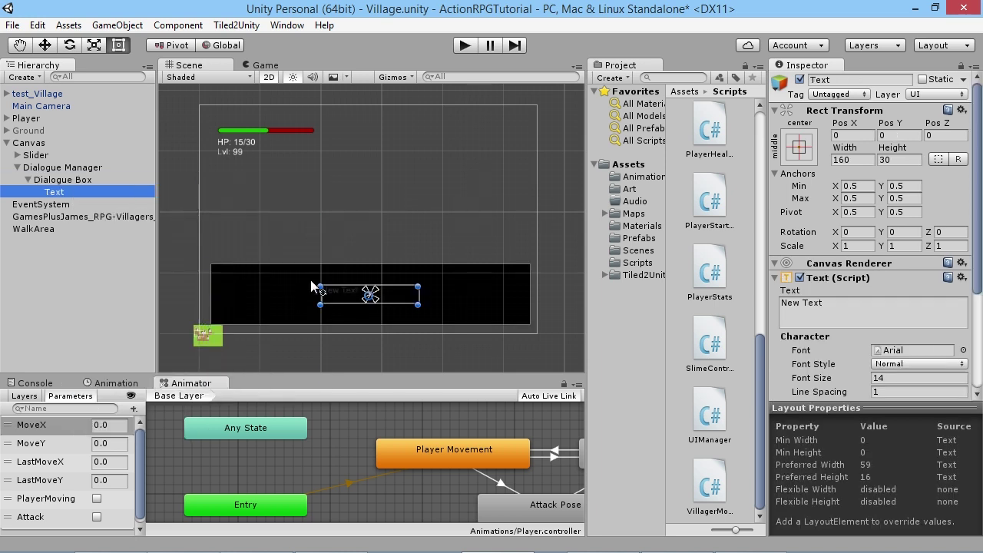
left_click(843, 317)
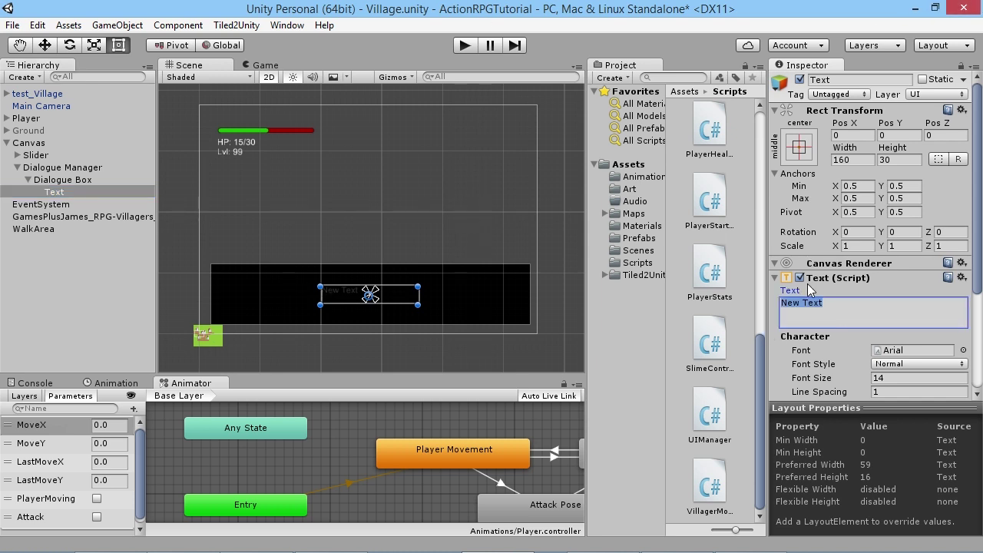
scroll(826, 349, "down", 5)
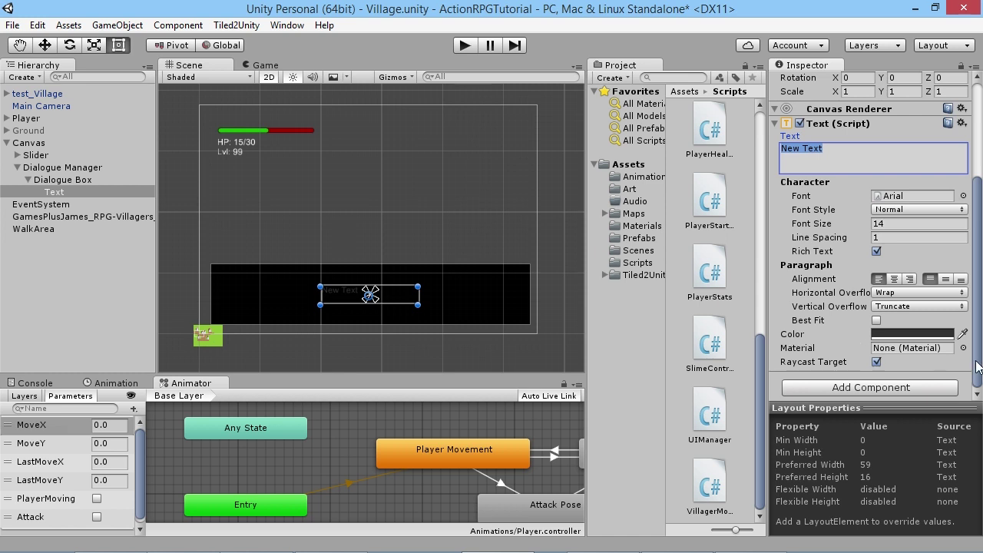
left_click(919, 336)
left_click_drag(776, 184, 771, 174)
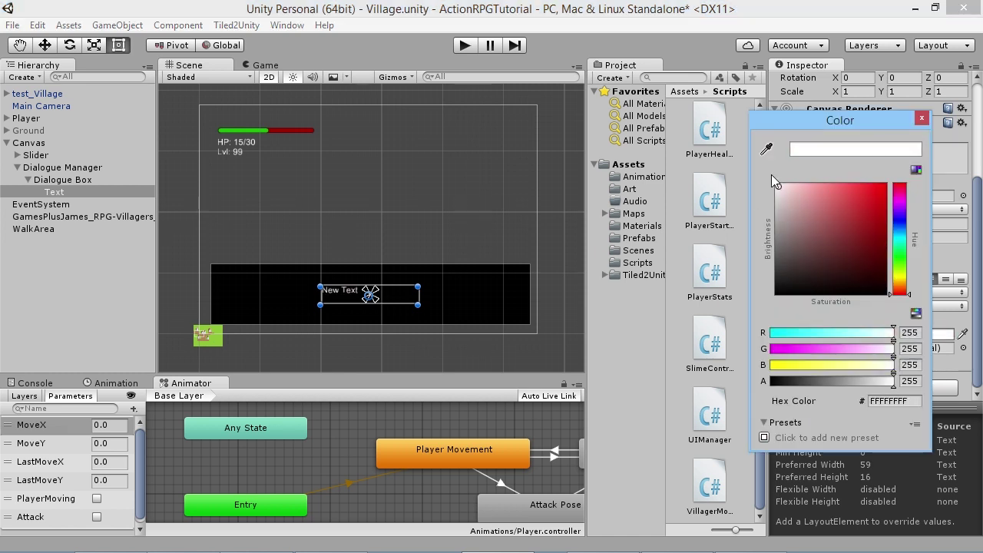
left_click(920, 120)
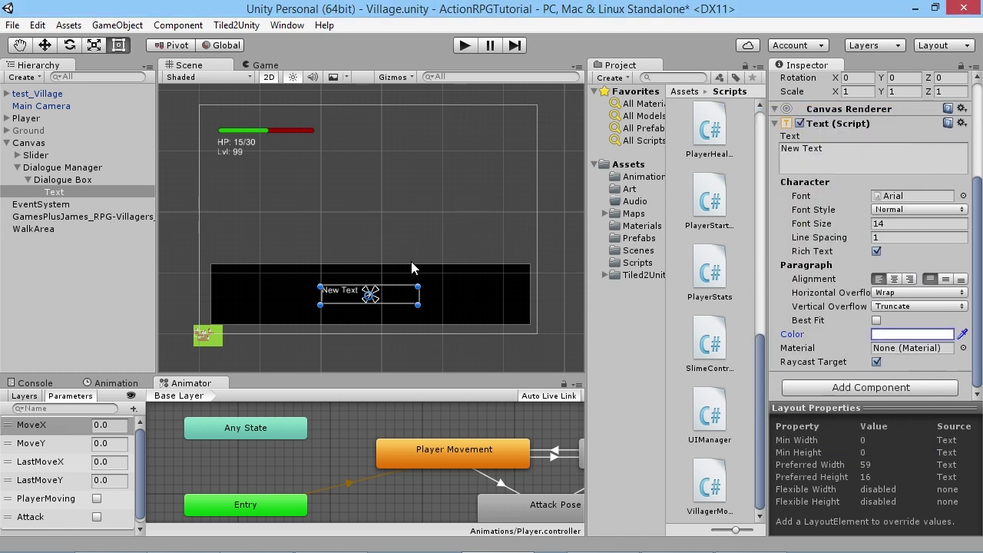
Preview in the Game view, then stretch the text rect across most of the box width.
left_click(257, 66)
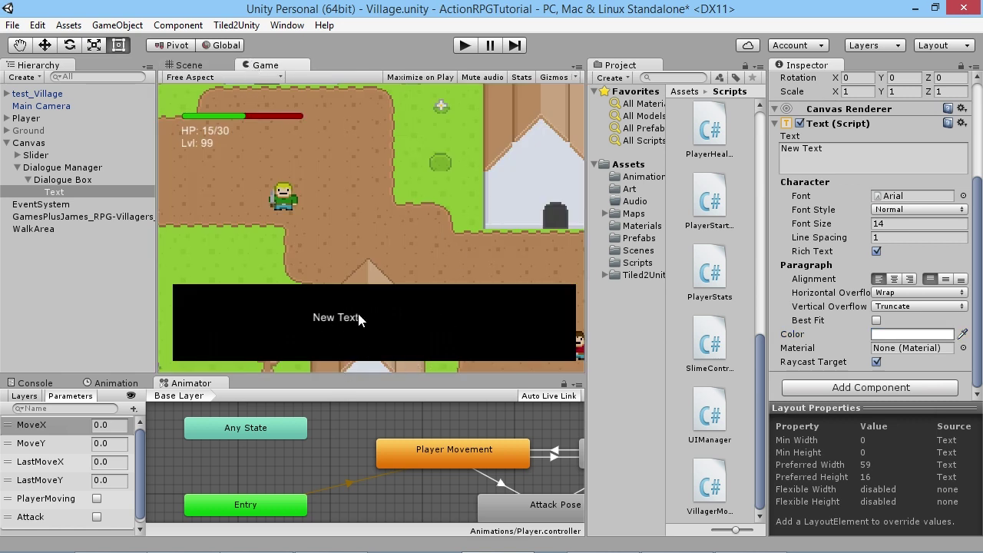
left_click(186, 65)
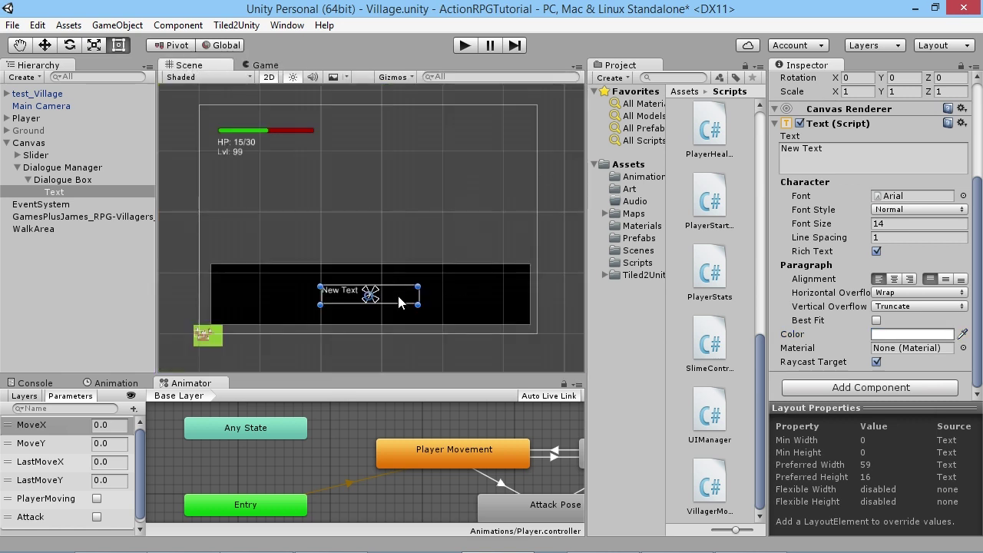
left_click_drag(353, 298, 523, 311)
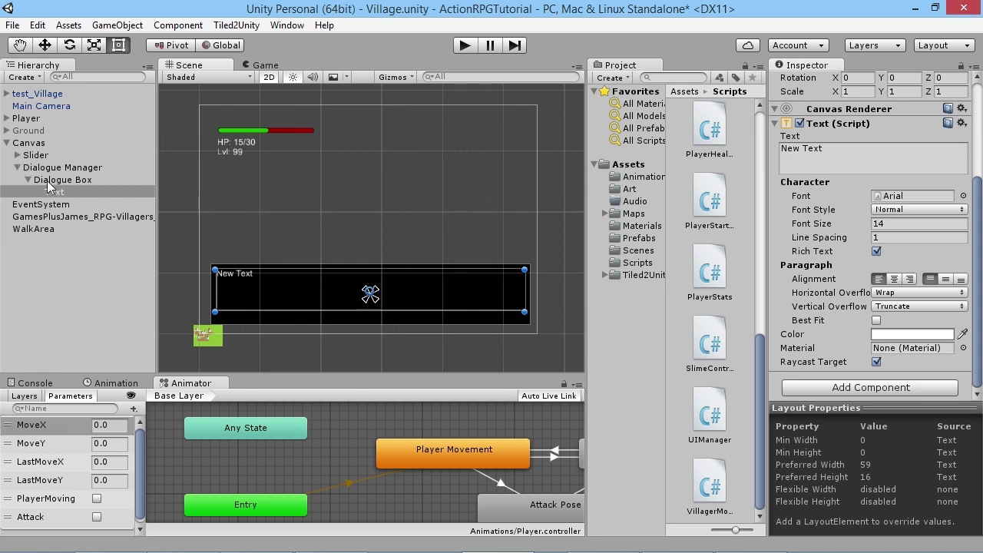
Add a second UI Text to Dialogue Box reading 'Press Space To Continue', widened to fit.
right_click(69, 183)
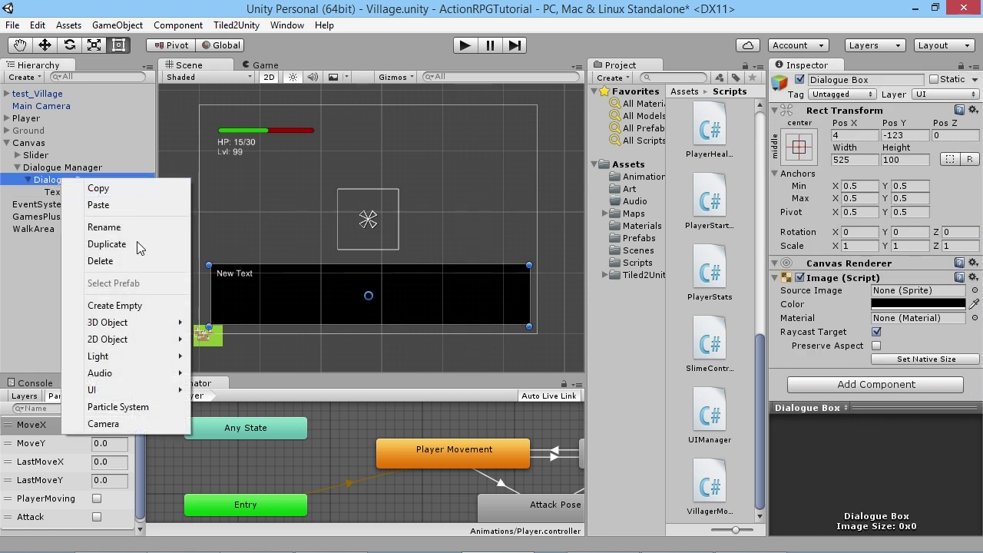
mouse_move(165, 392)
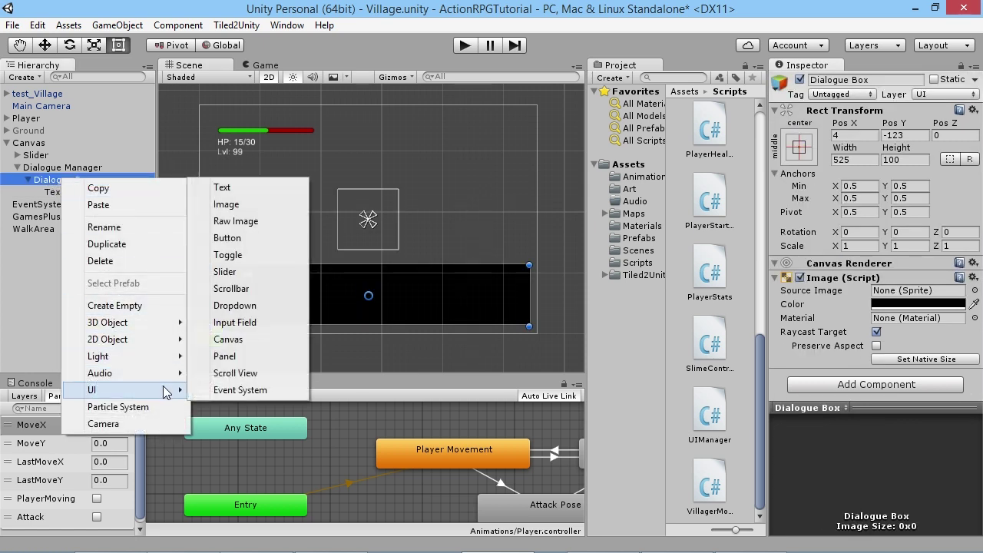
left_click(261, 189)
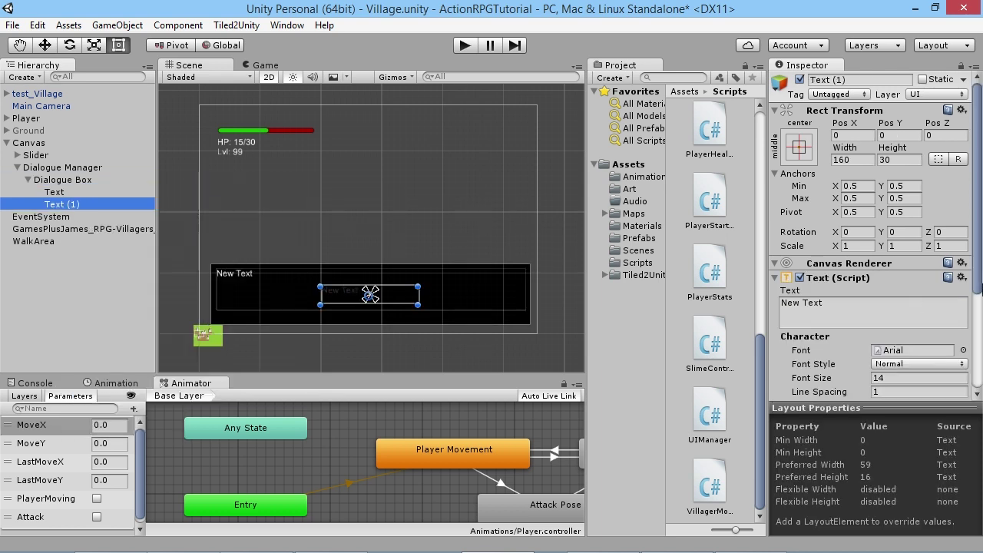
left_click(870, 309)
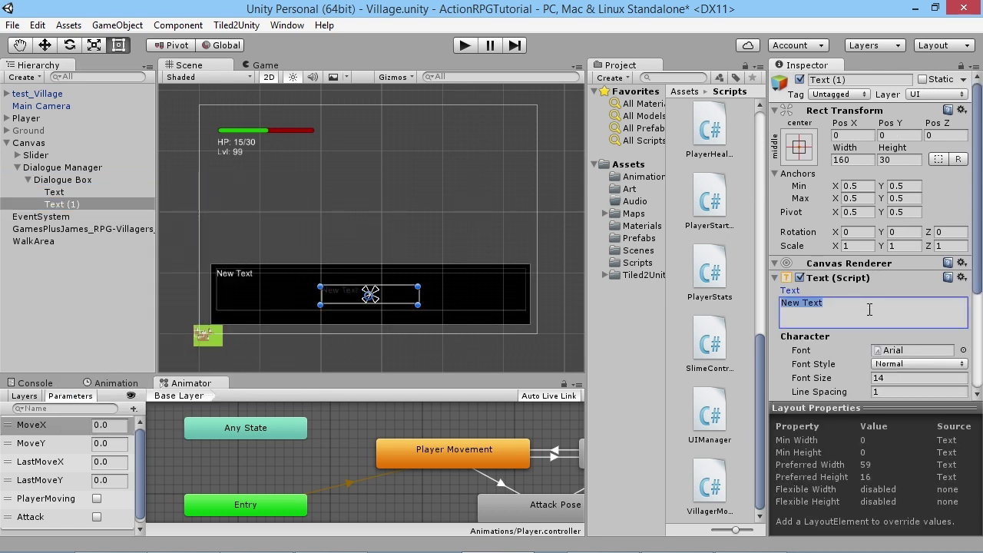
type("P")
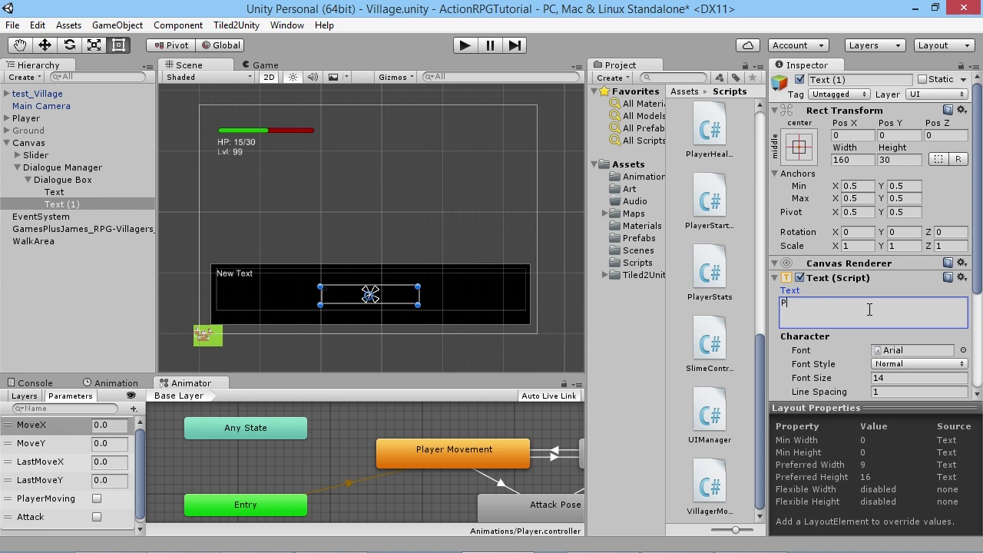
type("ress Space To Con")
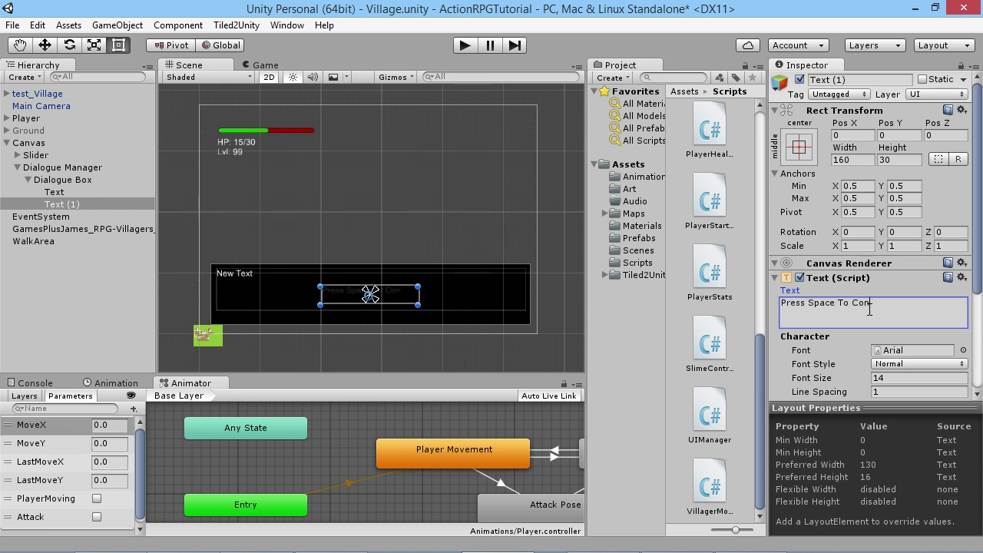
type("tinue")
left_click_drag(417, 294, 427, 294)
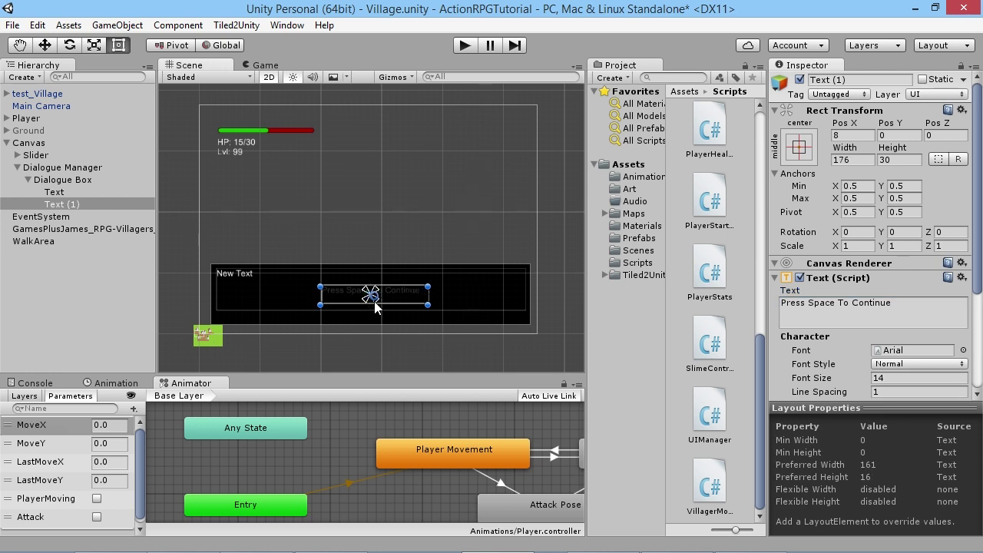
Colour the prompt light grey, move it to the box's lower-right corner and preview in Game view.
scroll(840, 319, "down", 5)
left_click(897, 338)
left_click_drag(784, 211, 767, 173)
left_click(921, 118)
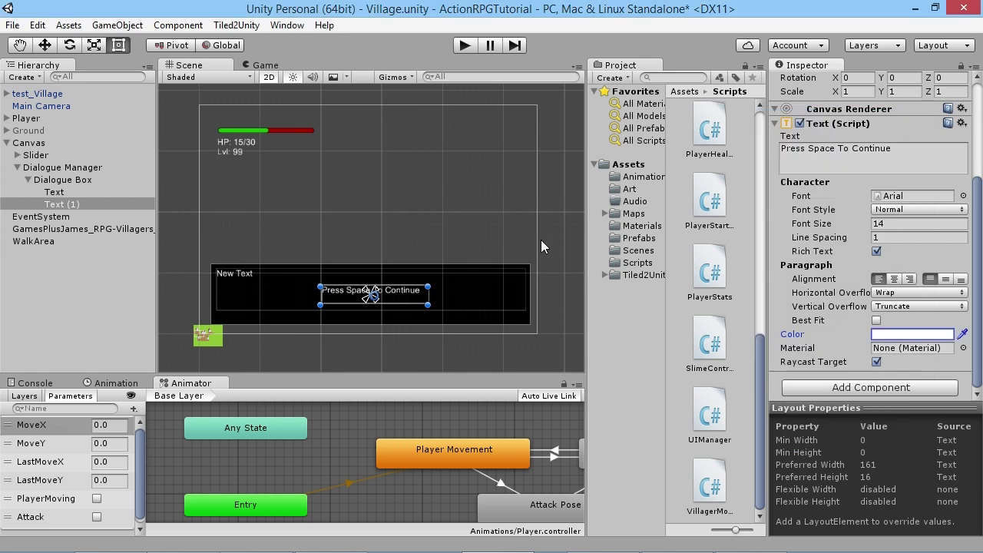
left_click_drag(407, 299, 512, 323)
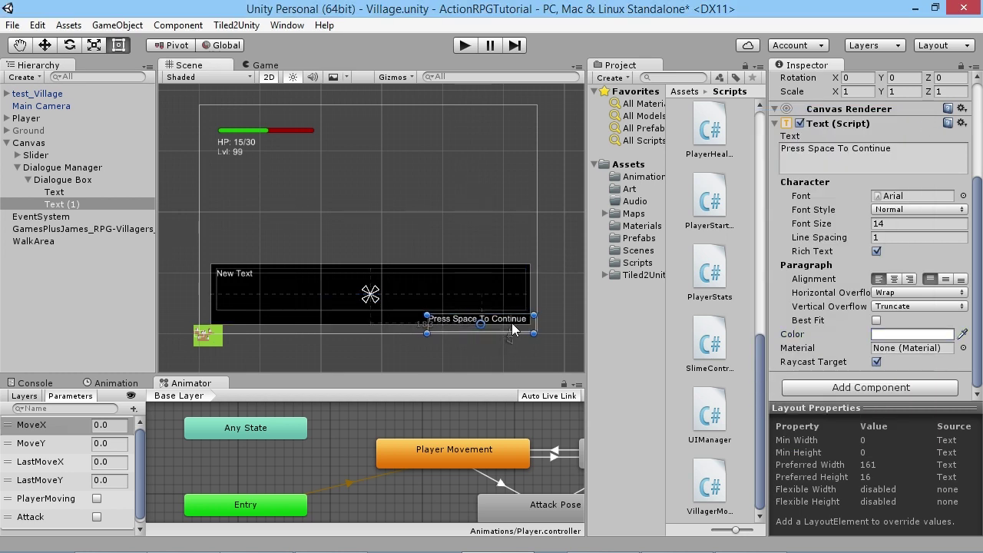
left_click(266, 64)
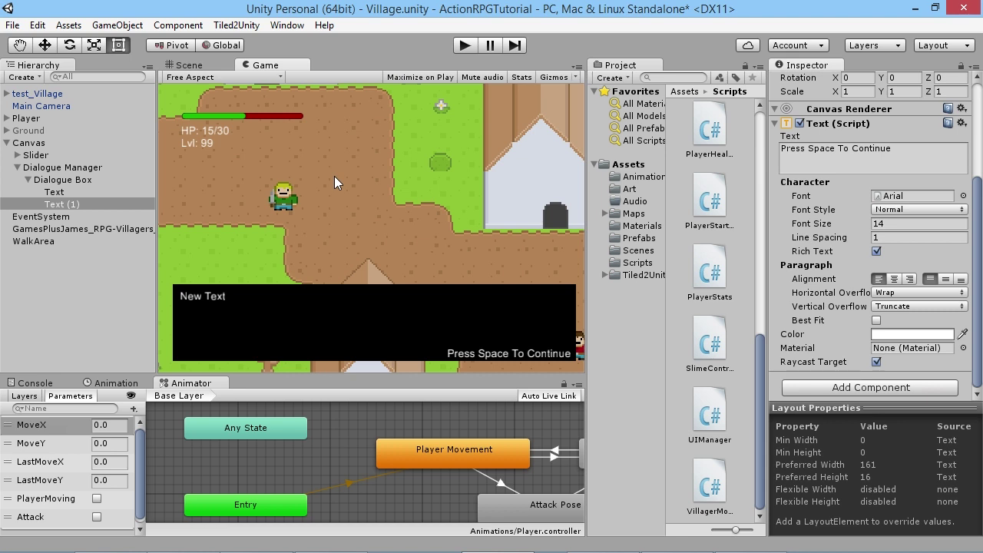
Create a C# script named DialogueManager in the Scripts folder and open it in MonoDevelop.
left_click(634, 251)
left_click(636, 262)
right_click(685, 321)
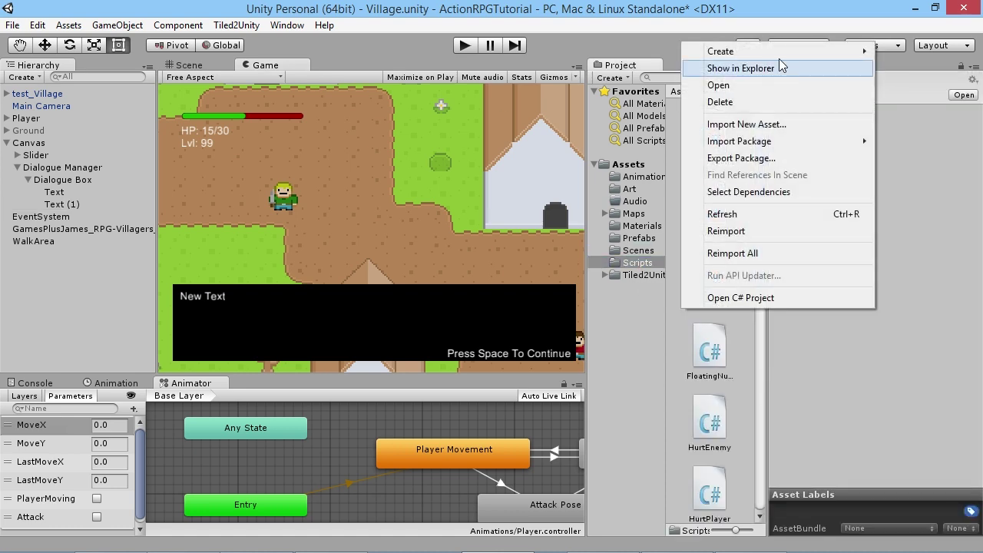
mouse_move(768, 50)
left_click(579, 72)
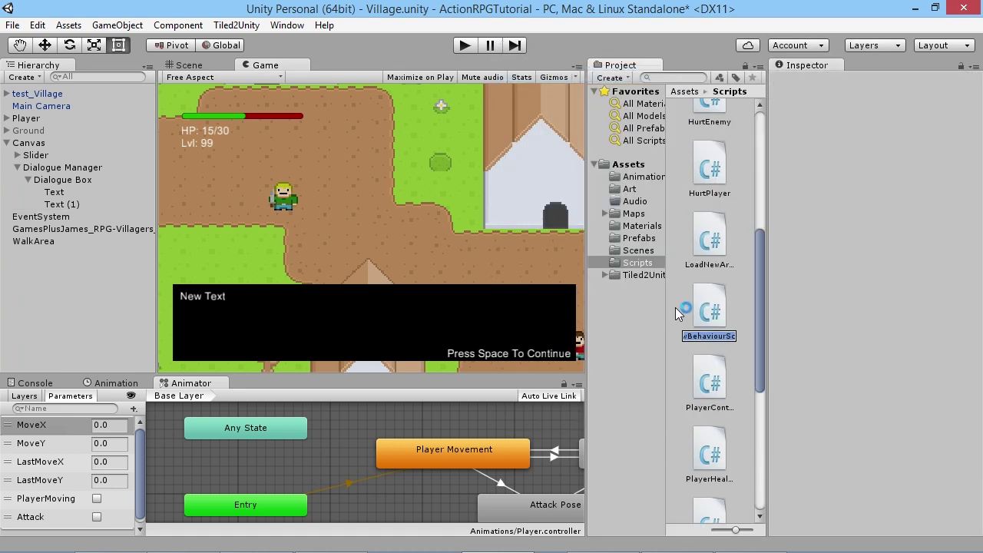
type("Dial")
type("ogueMana")
type("ger")
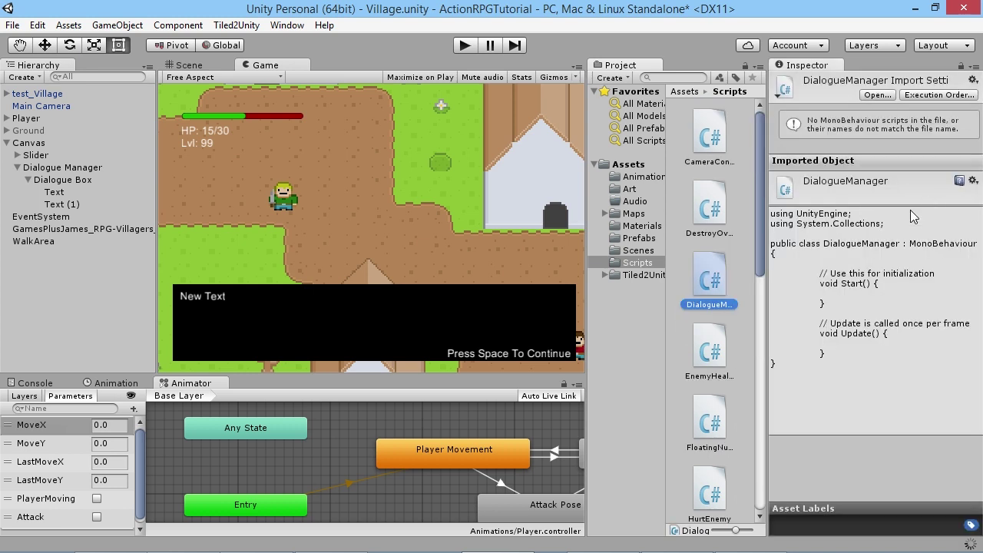
double_click(697, 267)
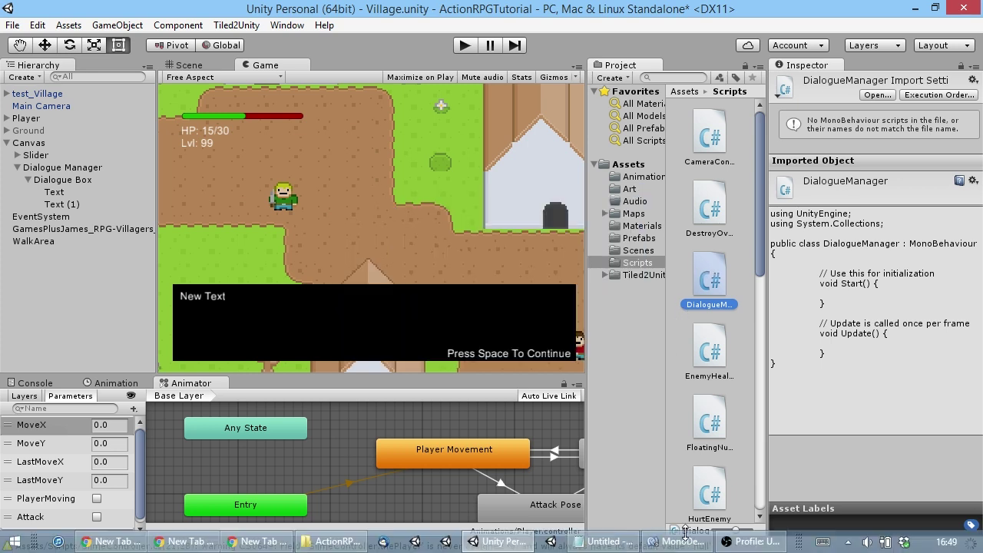
left_click(654, 547)
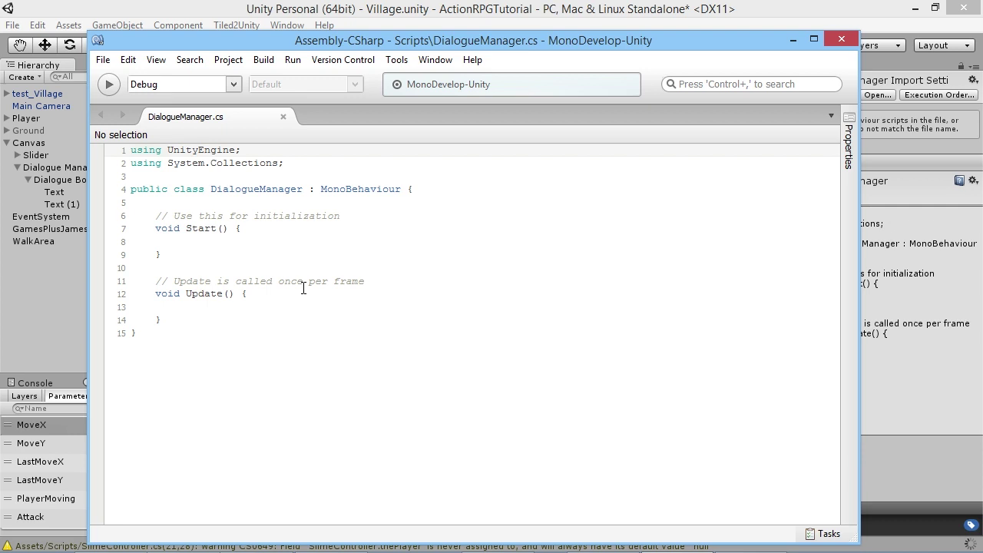
Add 'public GameObject dBox;' above Start() and begin a 'public Text' field below it.
left_click_drag(236, 40, 515, 40)
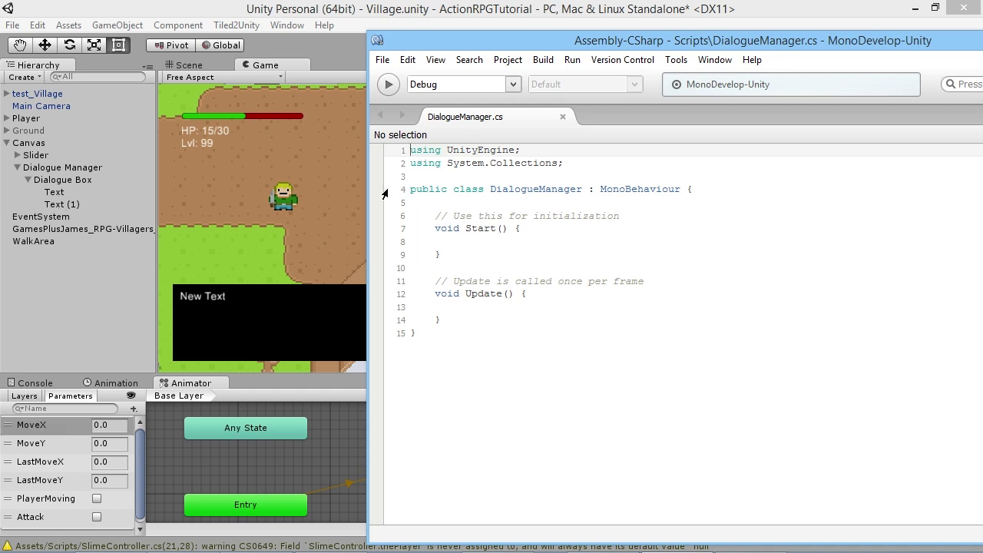
left_click(453, 203)
key("Return")
key("Return")
left_click(435, 216)
type("public ")
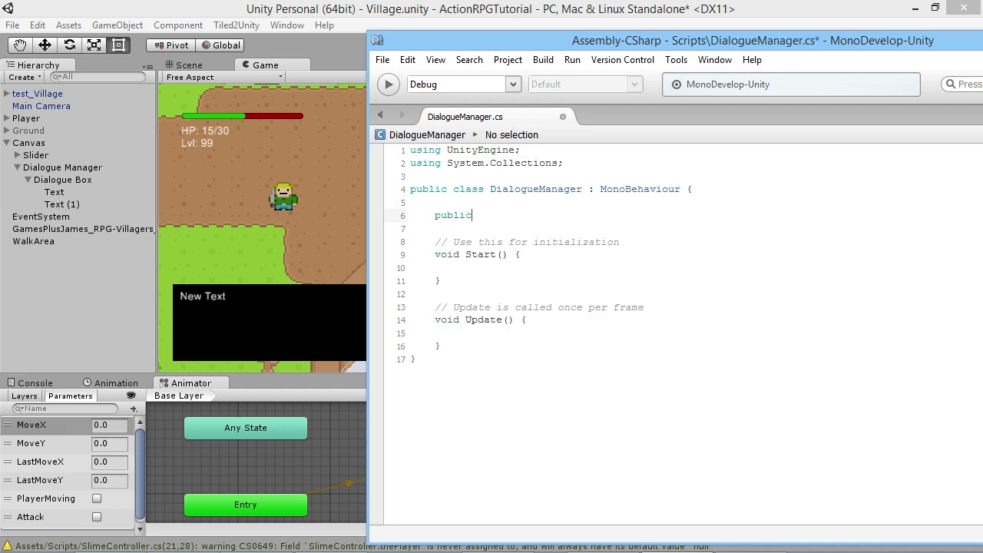
type("GameObject ")
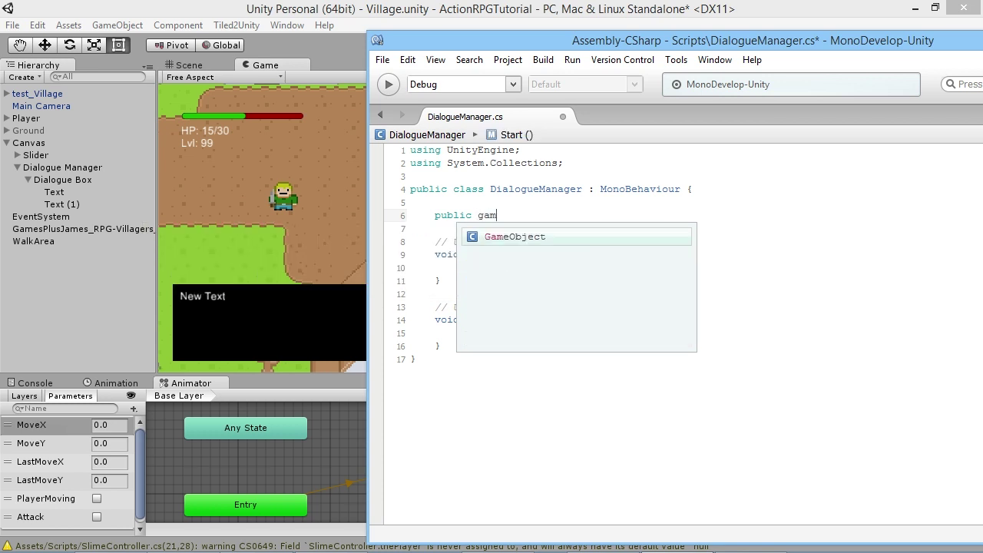
type("d")
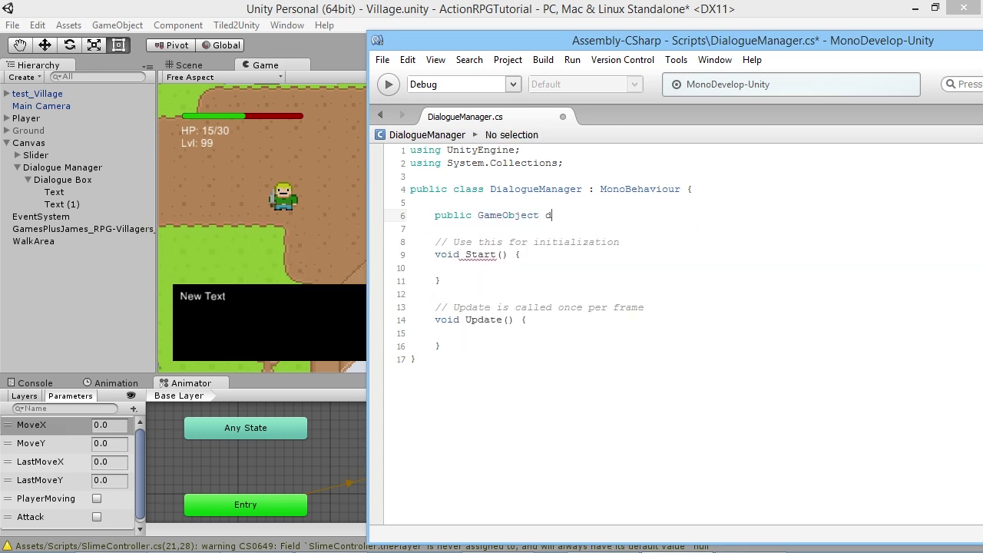
type("Box;")
key("Return")
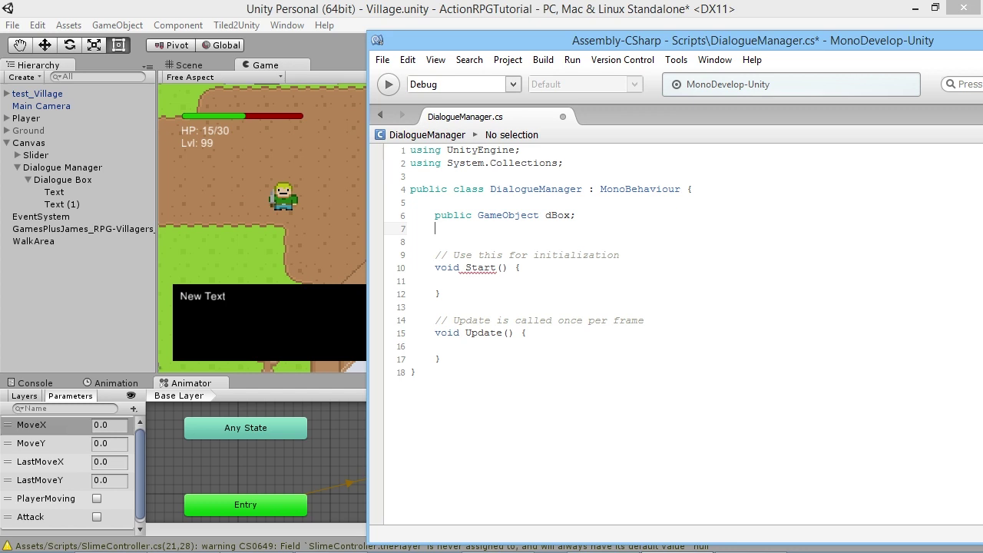
type("public")
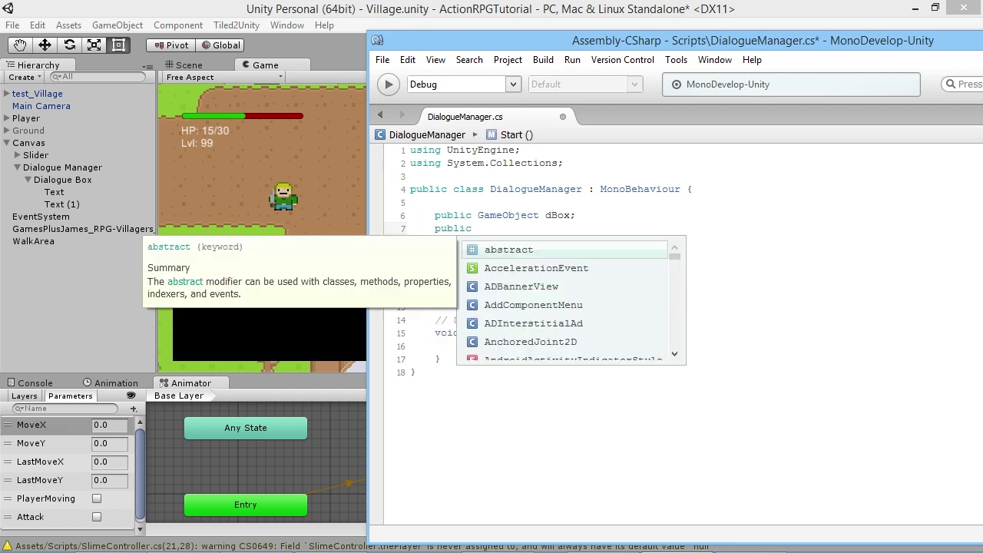
type(" Text")
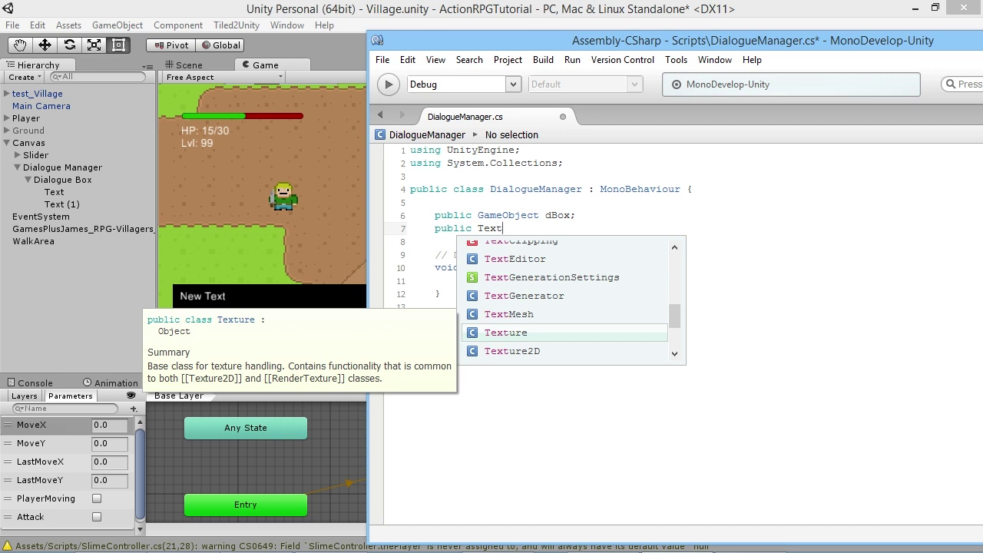
Add 'using UnityEngine.UI;' to the script's imports.
left_click(577, 165)
key("Return")
type("using ")
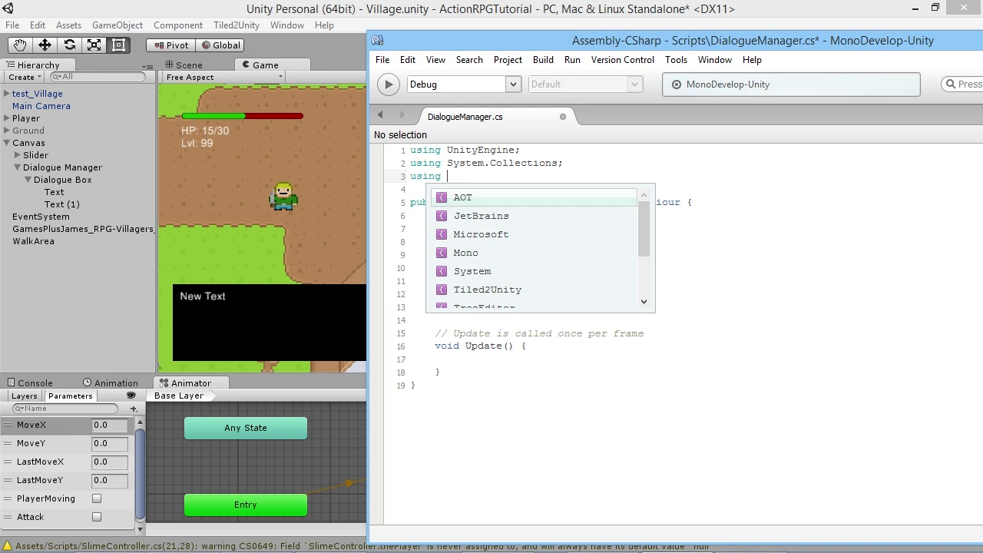
type("UnityEngine")
key("Return")
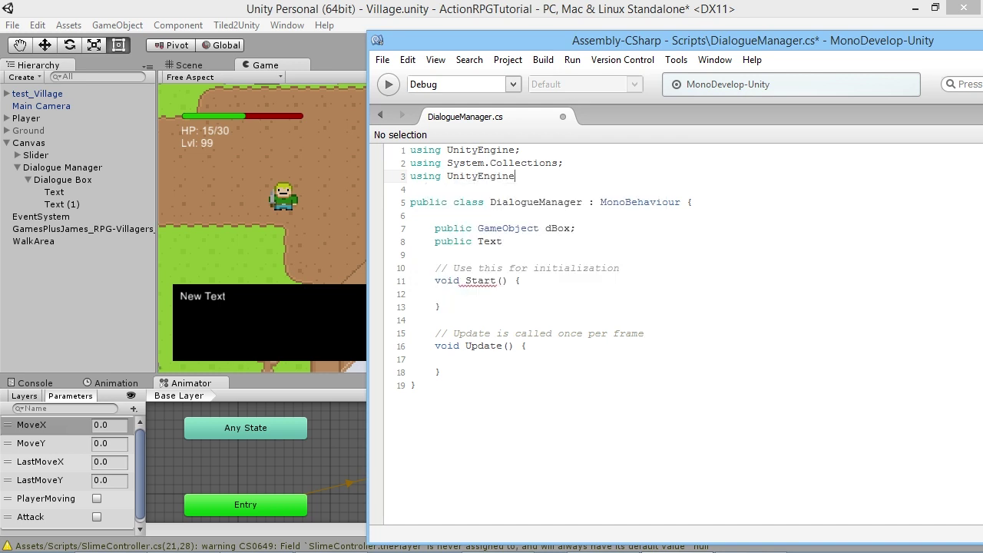
type(".UI;")
Complete the second field as 'public Text dText;'.
left_click(572, 243)
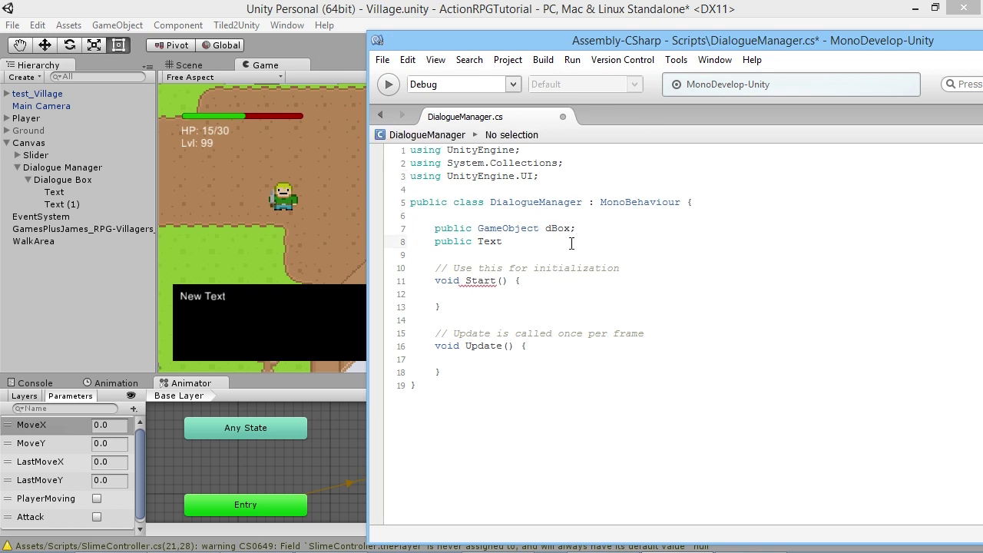
key("BackSpace")
key("BackSpace")
key("BackSpace")
key("BackSpace")
type("Text dText;")
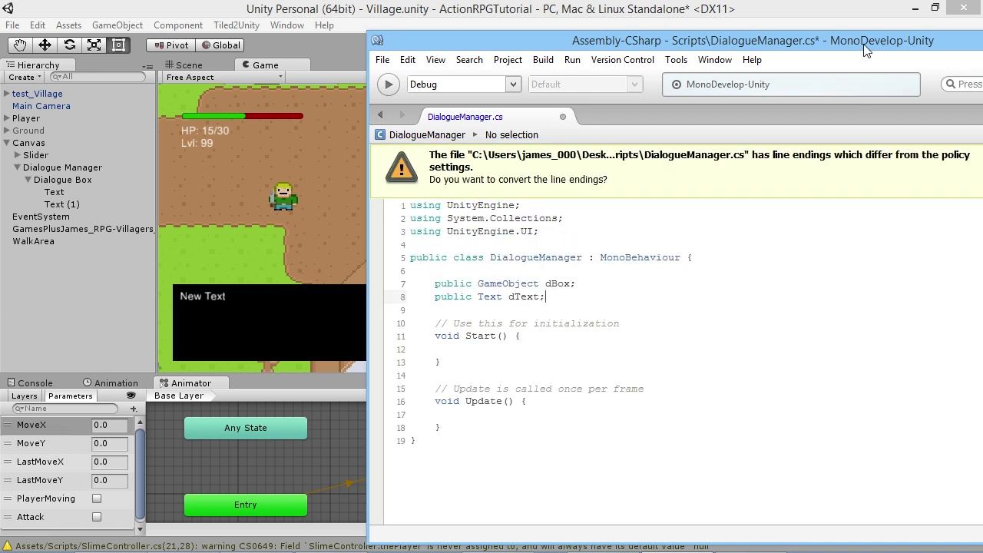
Attach the DialogueManager script component to the Dialogue Manager object, keeping current line endings.
left_click_drag(863, 43, 673, 31)
left_click(895, 171)
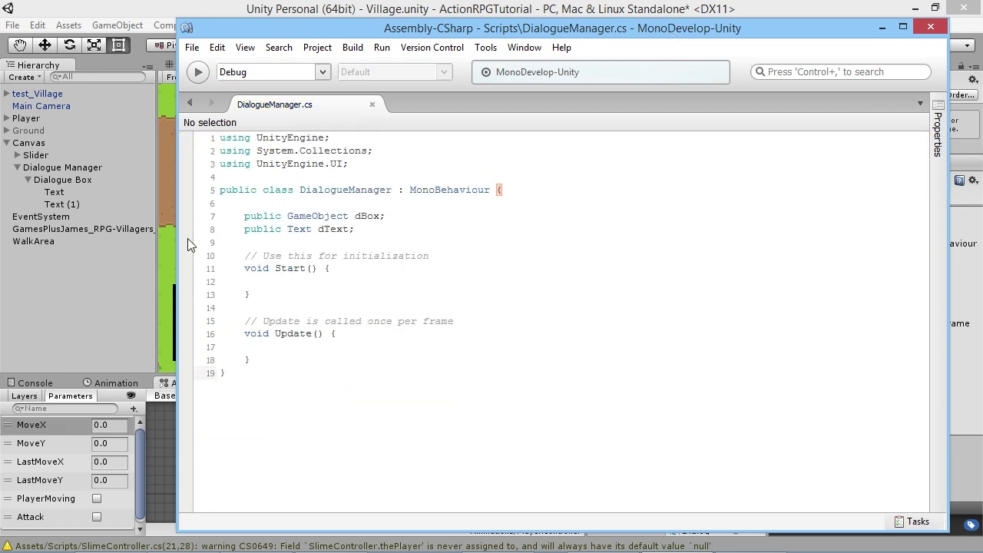
left_click(38, 297)
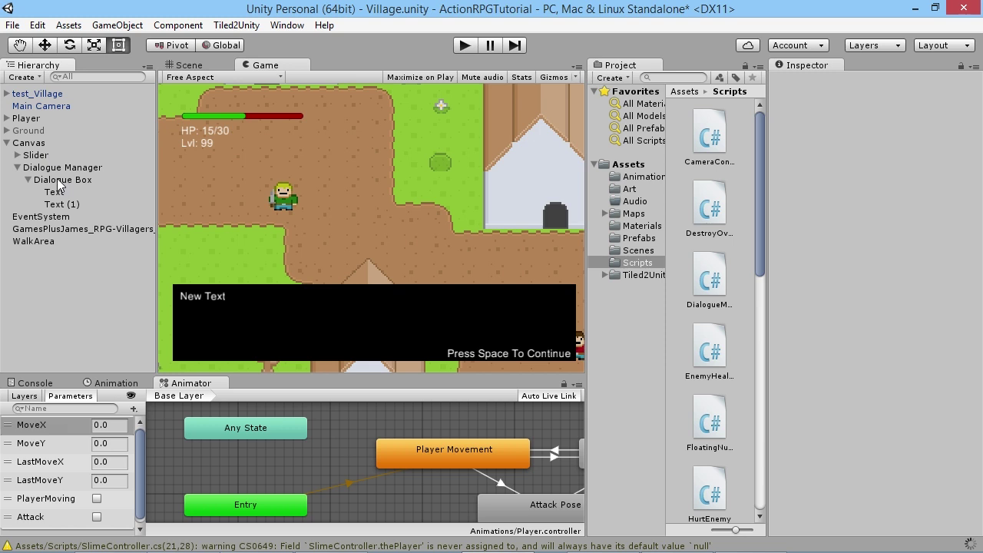
left_click(48, 169)
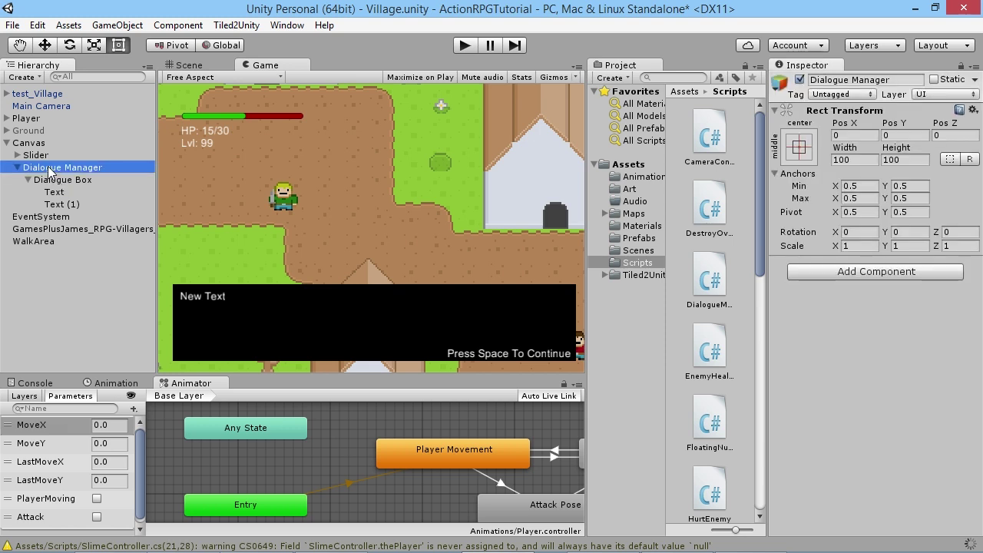
left_click(888, 272)
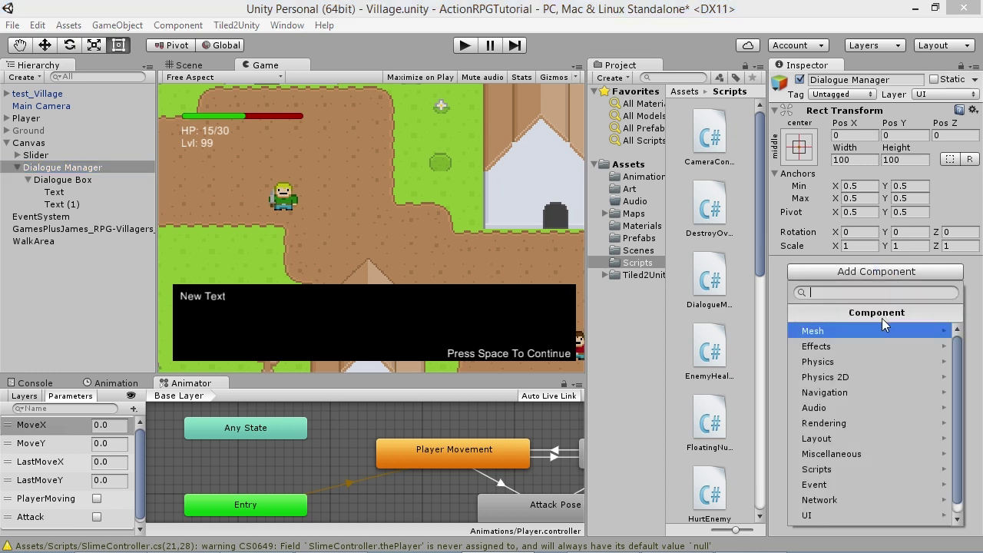
type("dial")
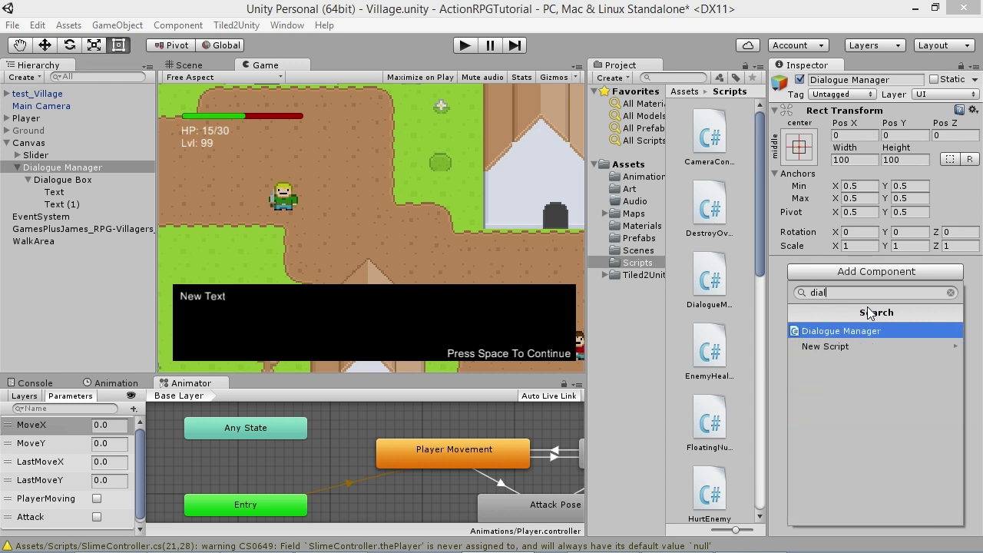
left_click(930, 331)
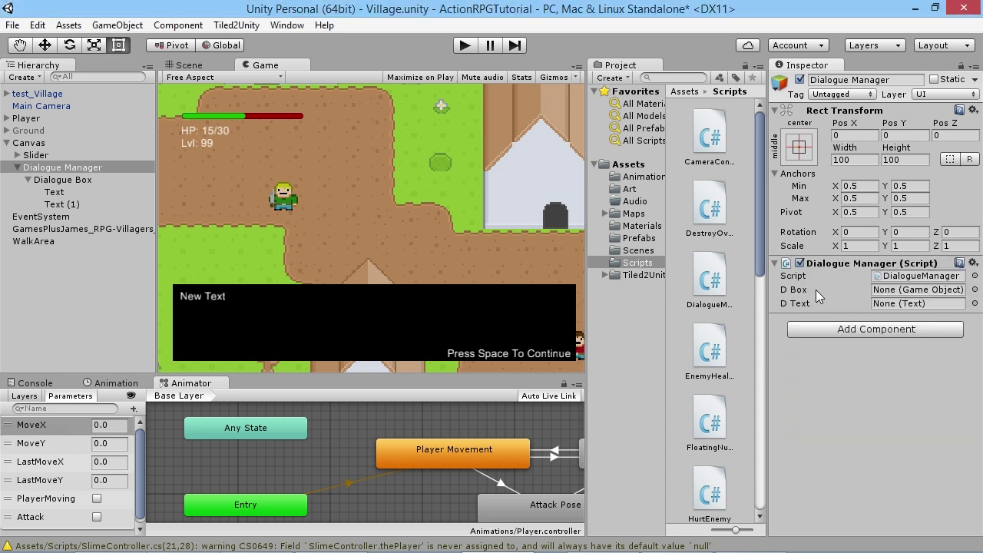
Assign Dialogue Box to the D Box field and Text to the D Text field.
left_click_drag(57, 181, 903, 290)
left_click_drag(58, 196, 898, 313)
left_click(679, 541)
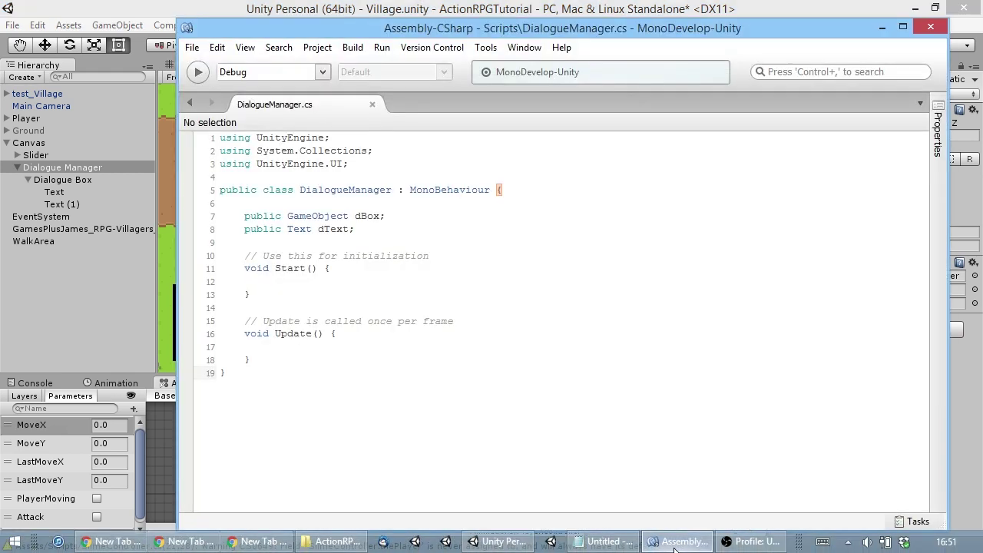
Declare 'public bool dialogActive;' beneath the dText field in DialogueManager.cs.
left_click(352, 281)
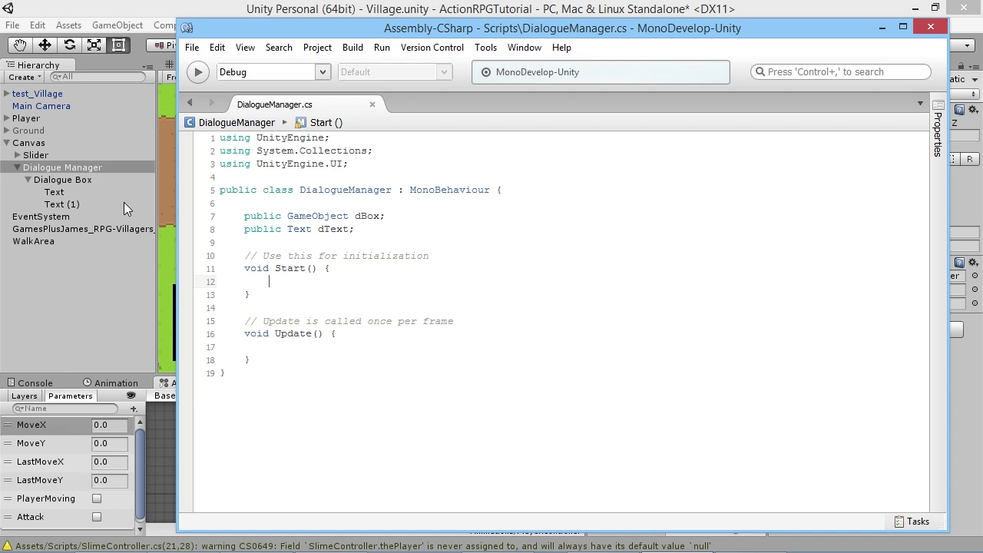
left_click(289, 348)
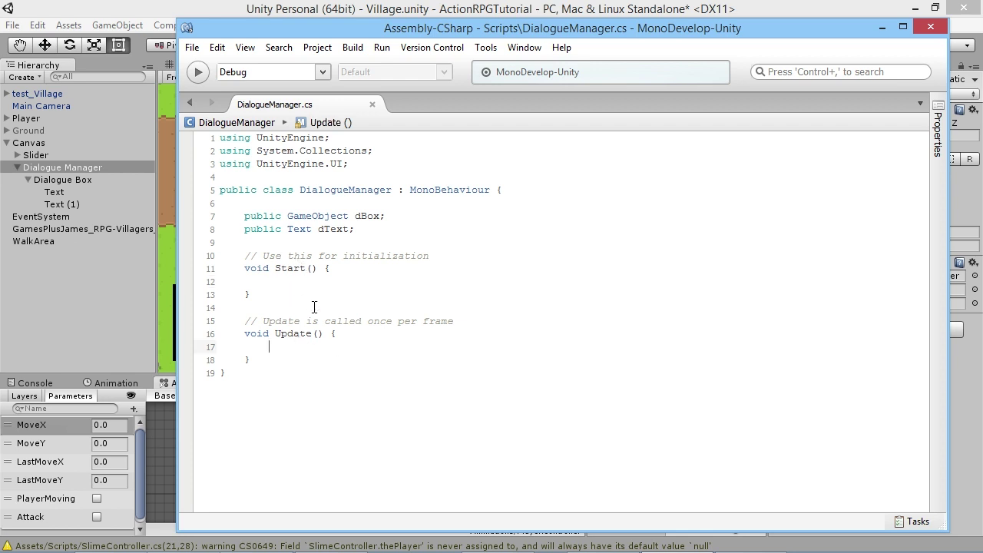
left_click(368, 231)
key("Return")
key("Return")
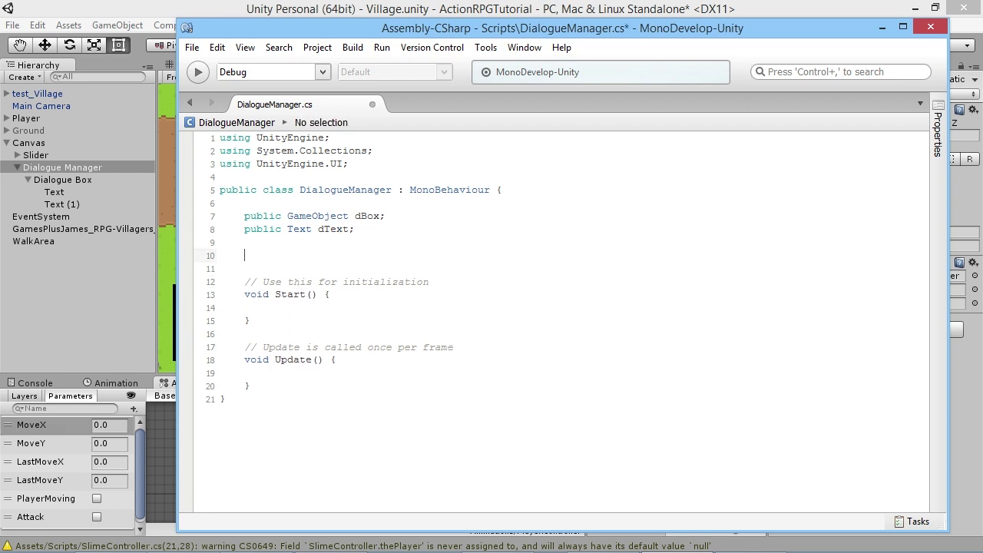
type("public")
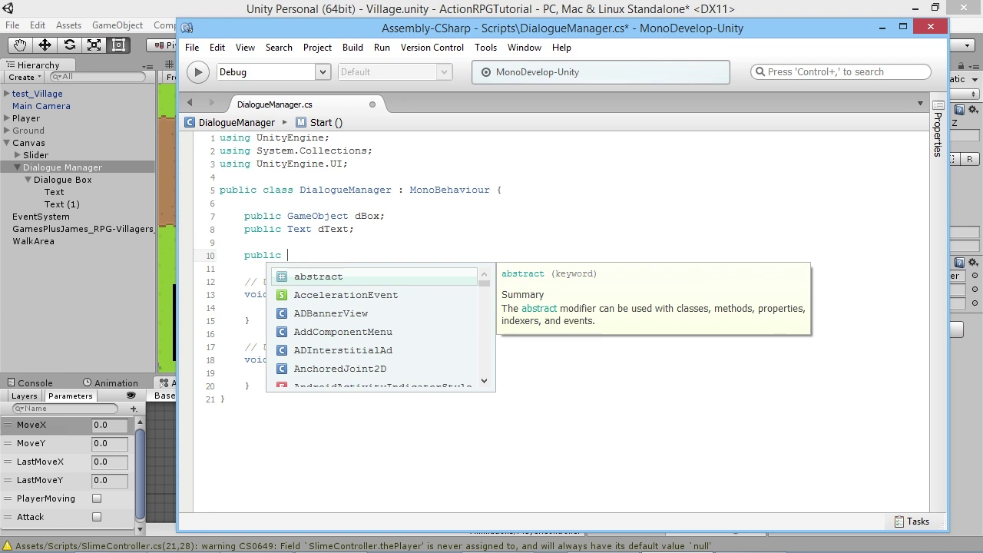
type("bool dia")
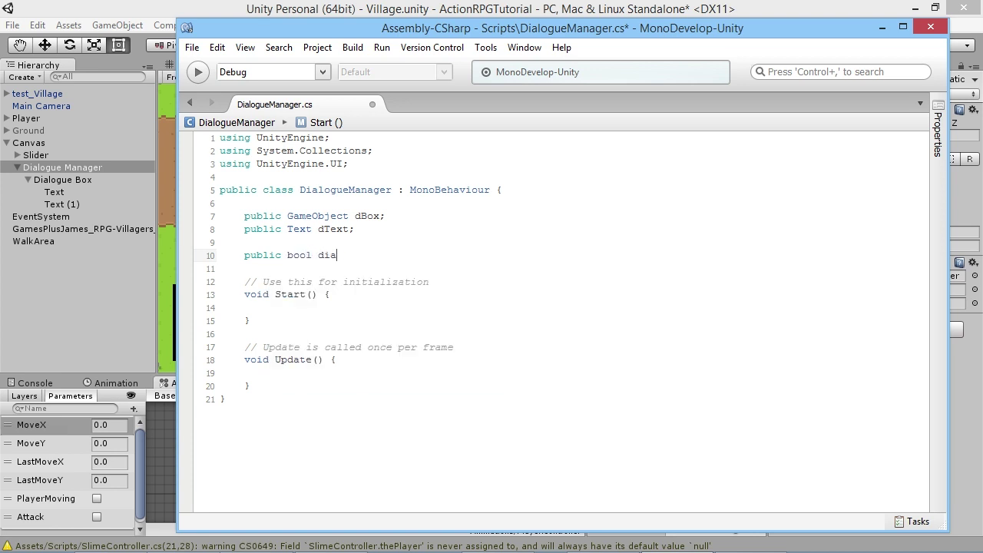
type("logActive;")
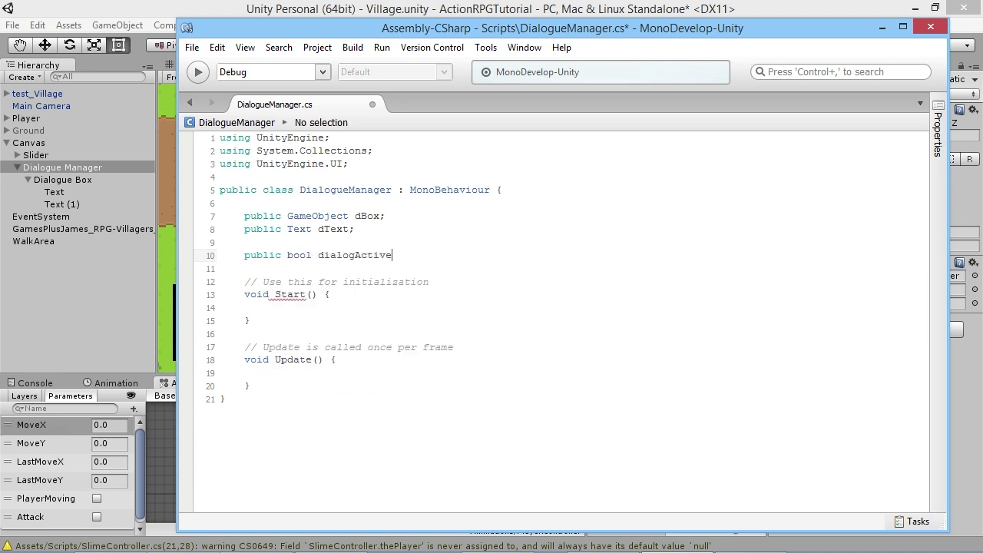
left_click(343, 373)
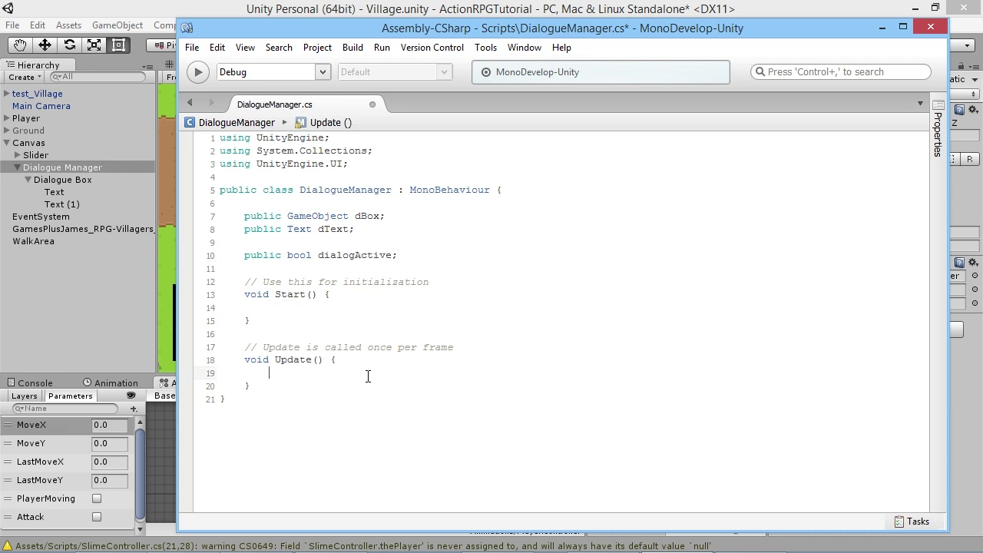
In Update(), write the condition if(dialogActive && Input.GetKeyDown(KeyCode.Space)) using autocomplete.
type("if(dial")
key("Return")
type("&& Input.get")
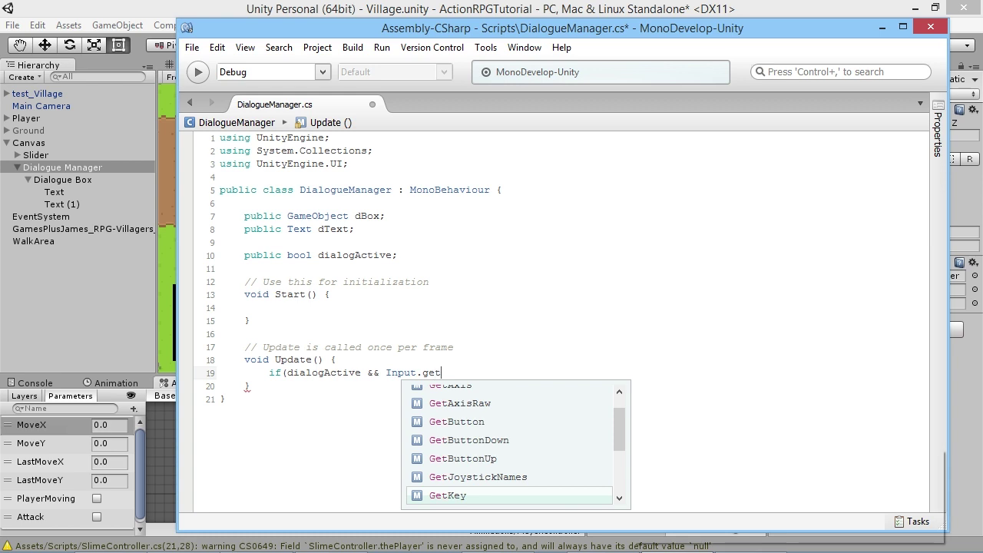
type("ke")
key("Down")
key("Return")
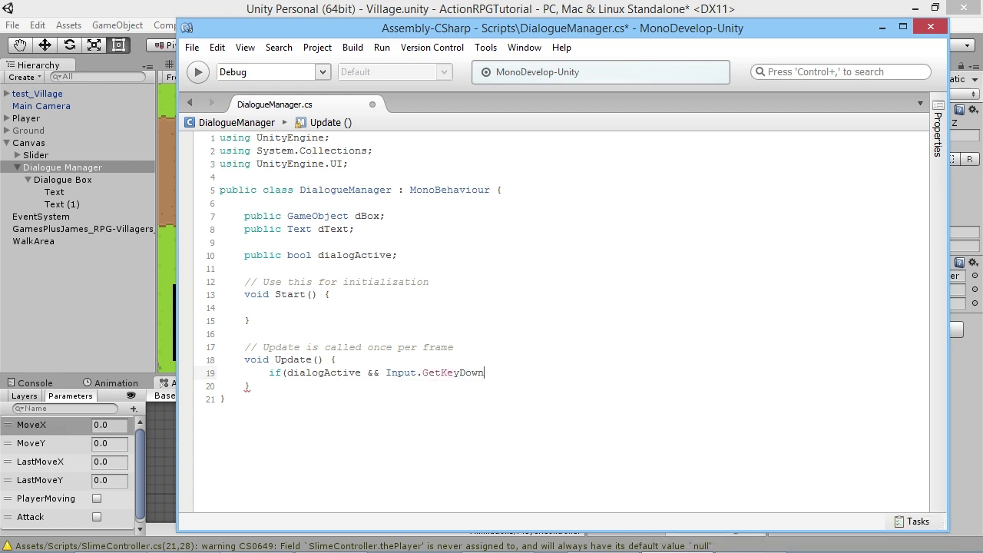
type("(")
type("K")
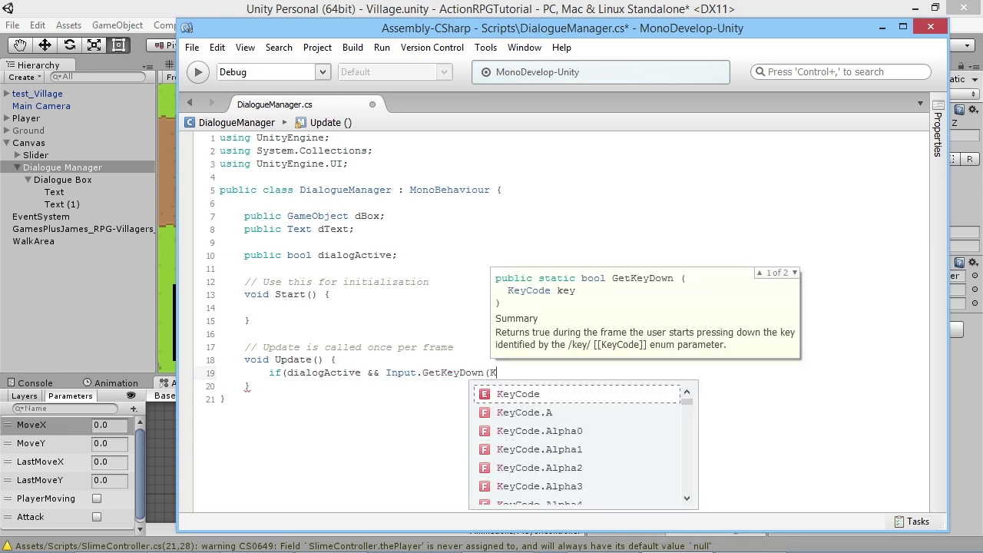
type("eycode.space")
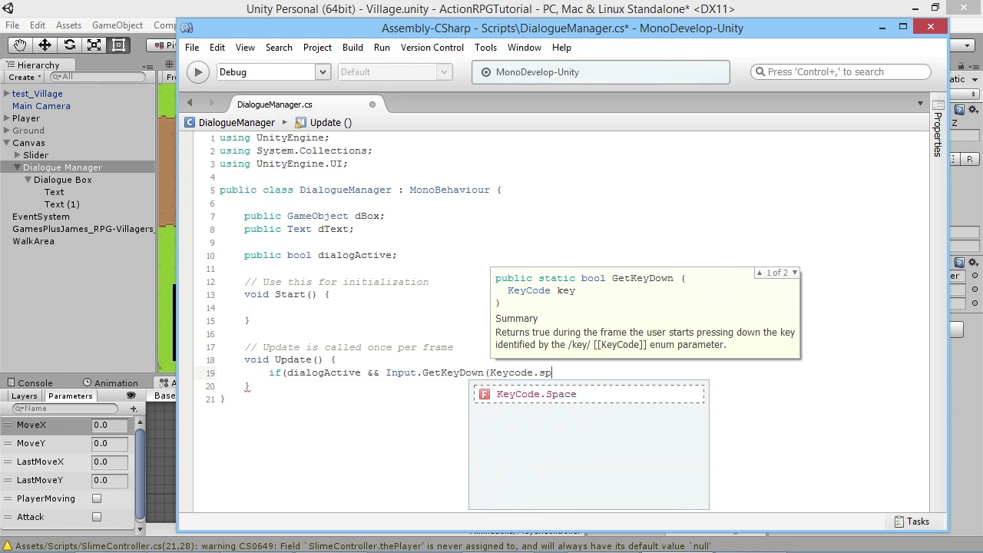
key("Return")
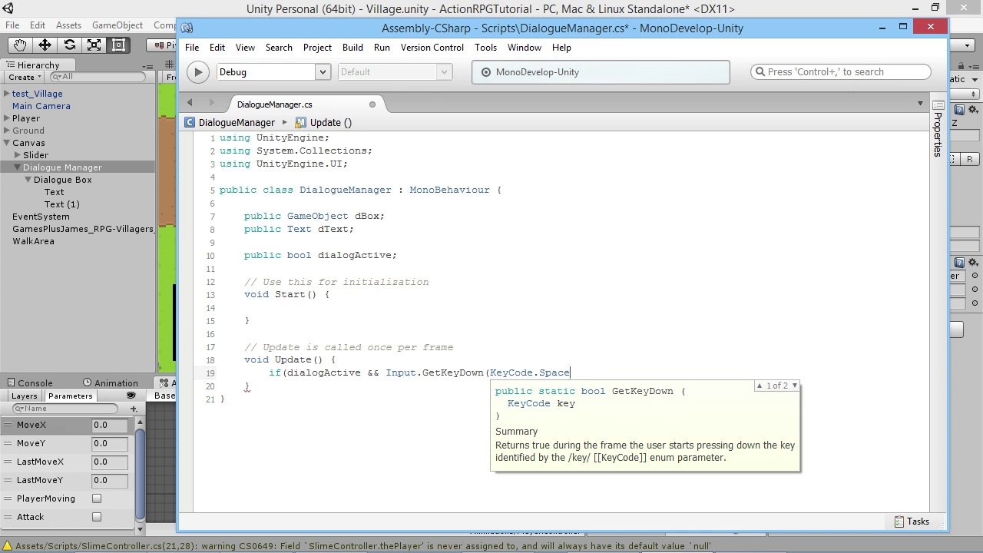
type(")")
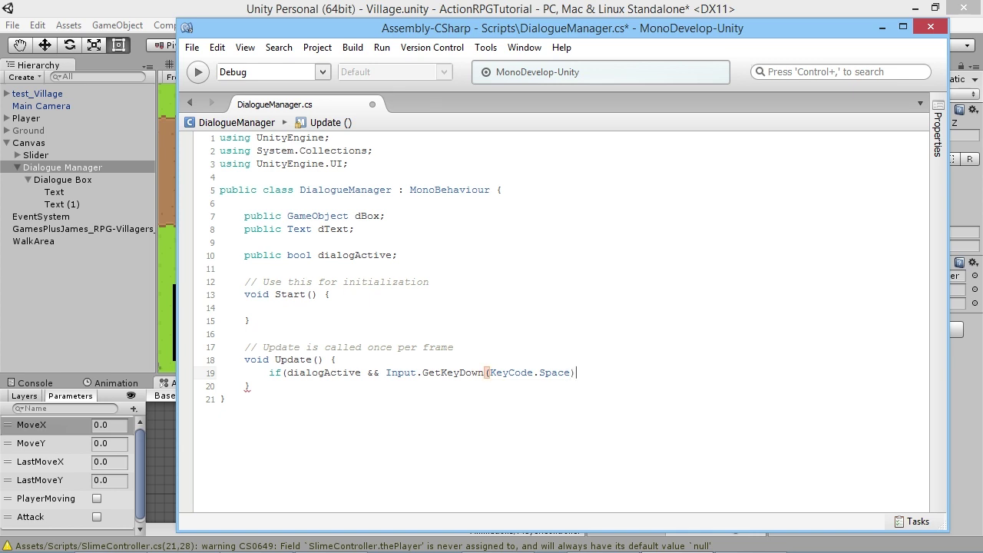
type(");")
key("Return")
Add an empty brace block beneath the if condition.
type("{")
key("Return")
key("Return")
type("}")
key("Up")
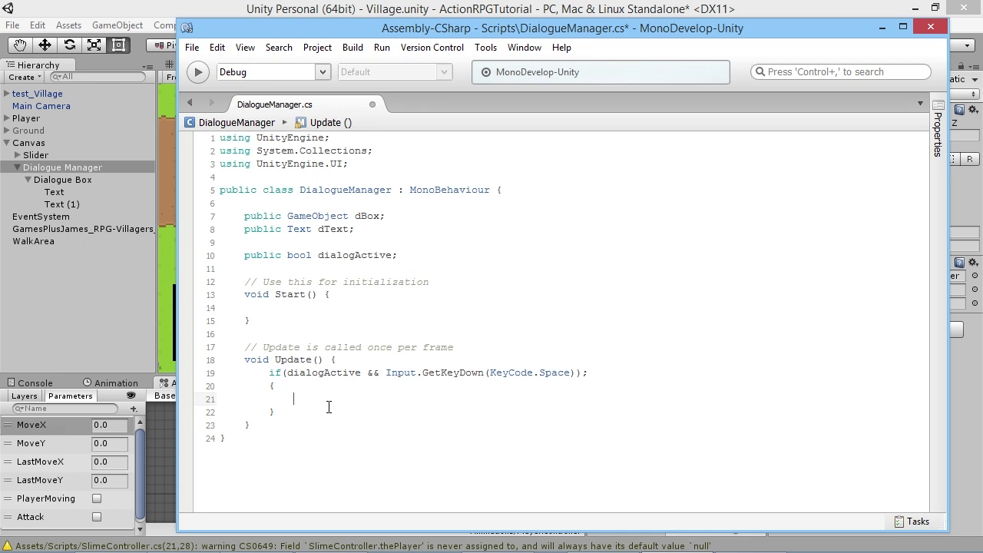
Put dBox.SetActive(false) inside the block, save DialogueManager.cs, and return to Unity.
type("dBox.")
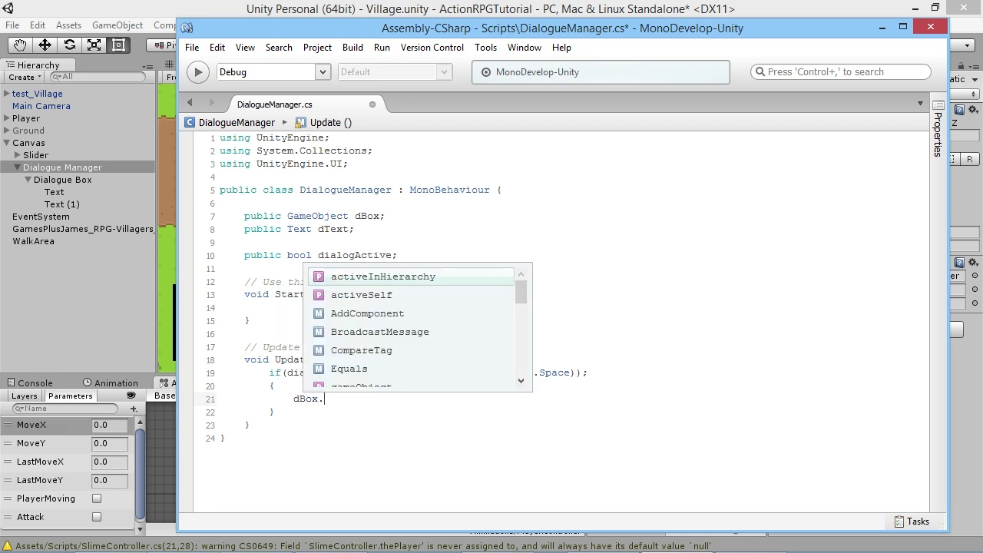
type("SetActive")
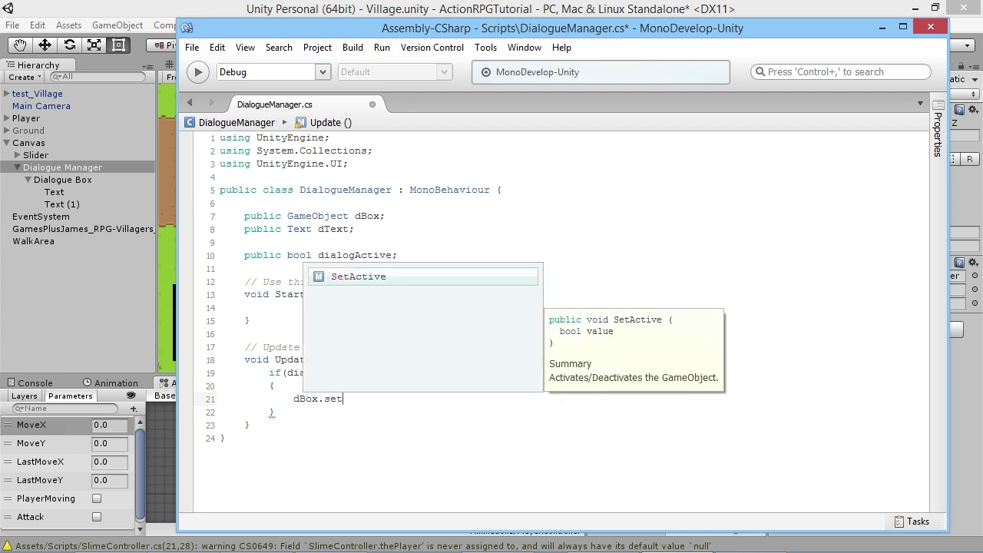
type("(false);")
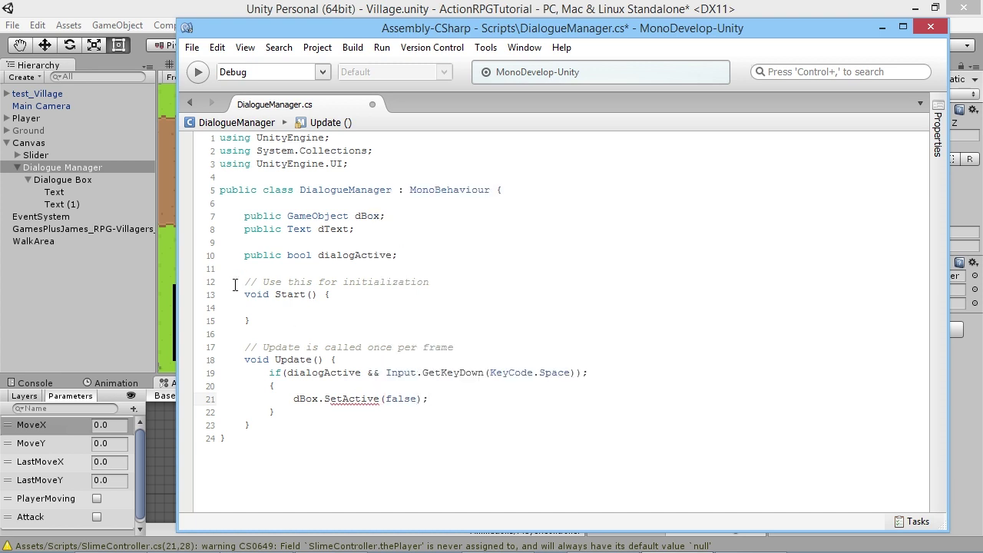
key("ctrl+s")
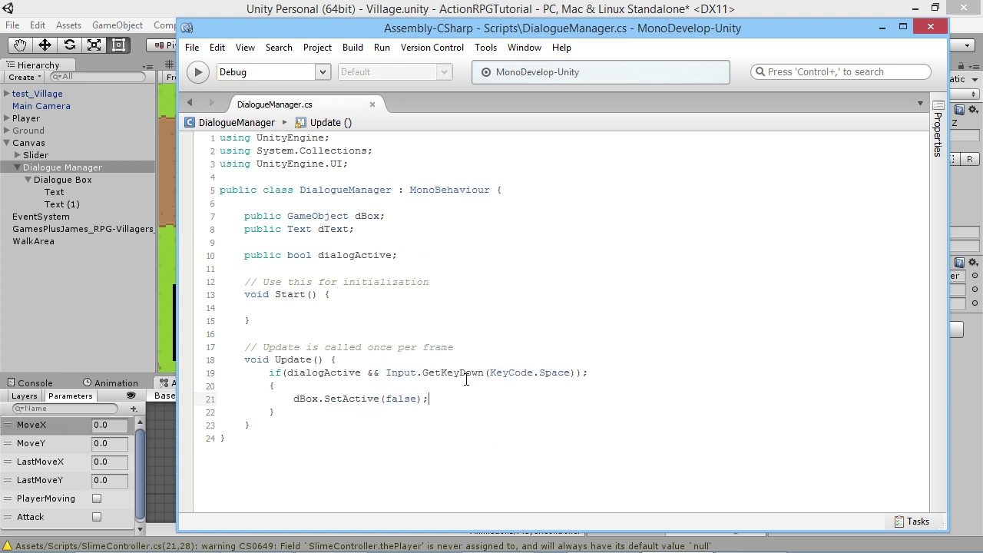
left_click(103, 309)
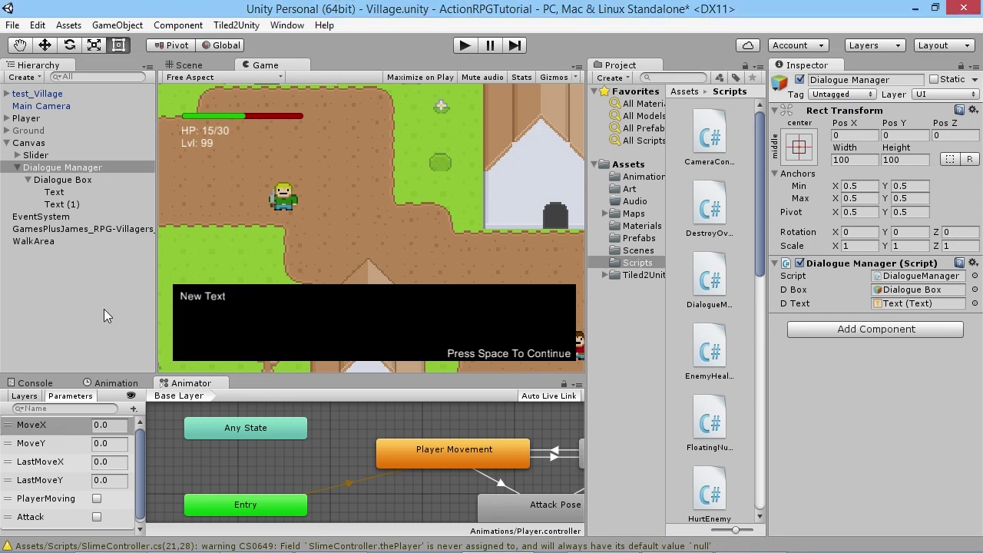